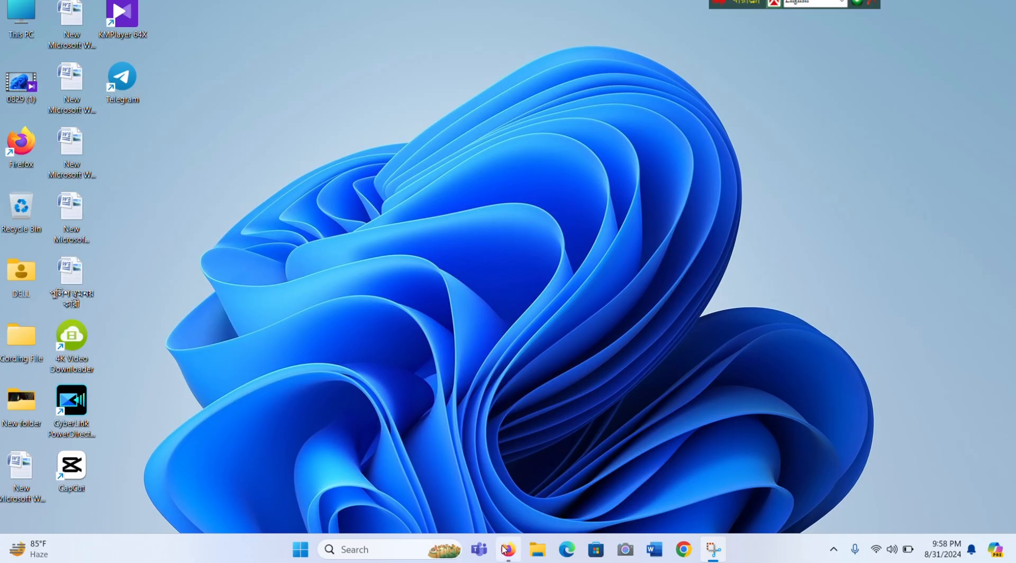
Step: Restore Firefox and open the iBAS TA DA Entry Staff login page from the ibas.finance shortcut
mouse_move(506, 553)
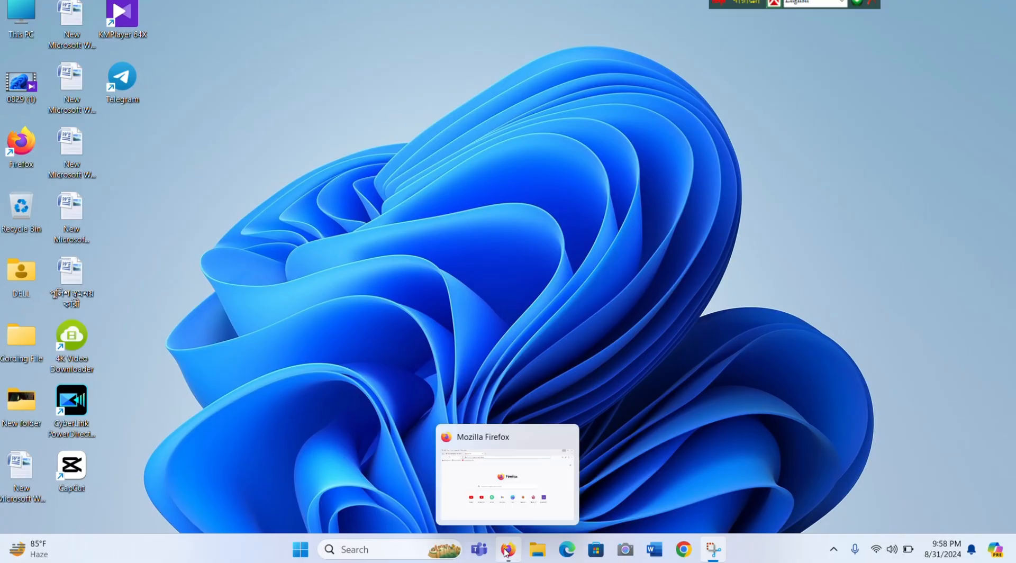
left_click(506, 552)
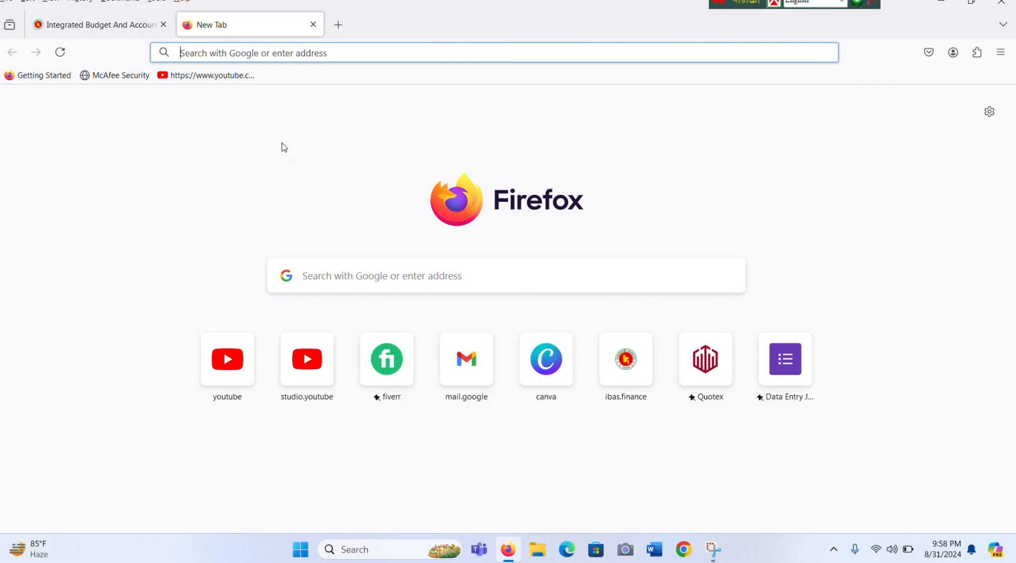
left_click(614, 389)
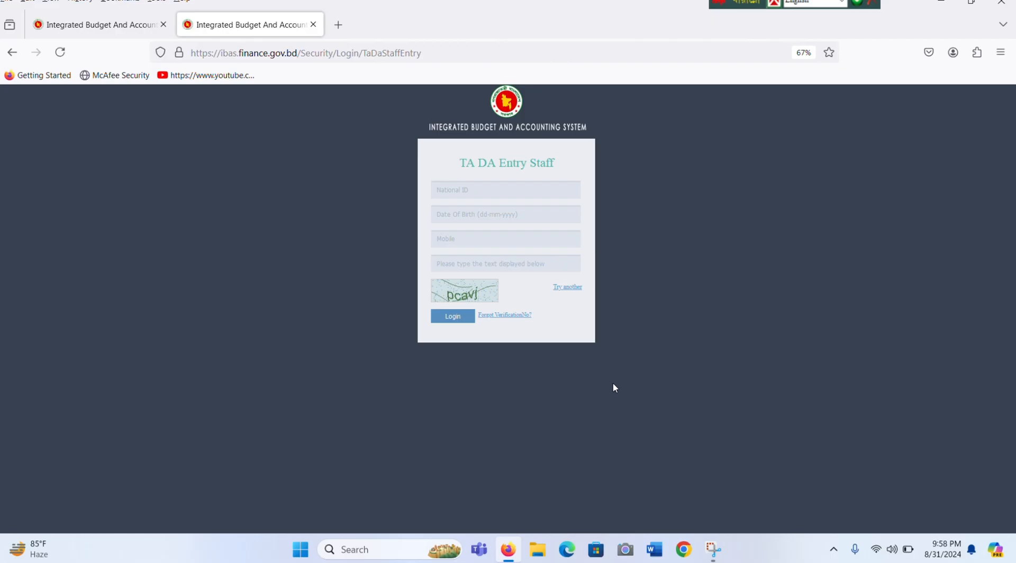
Step: Leave the login page and switch to the signed-in iBAS tab with the Tour Diary entry form
left_click(473, 196)
key("ctrl+Tab")
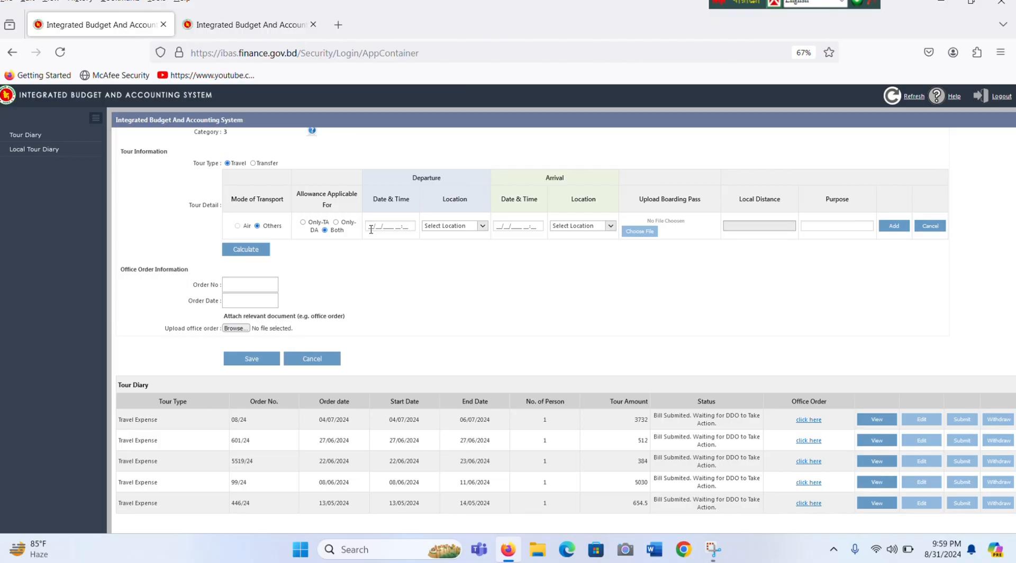
Step: Pick 8 March 2024 with a morning time, 08:40, as the first row's departure
left_click(370, 230)
left_click(373, 238)
left_click(373, 239)
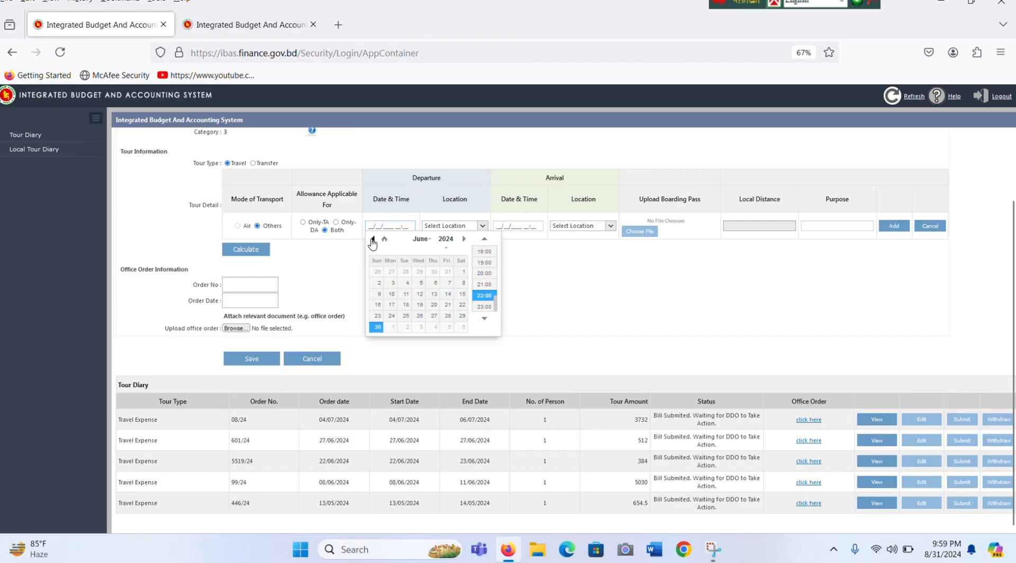
left_click(372, 239)
left_click(372, 239)
left_click(372, 239)
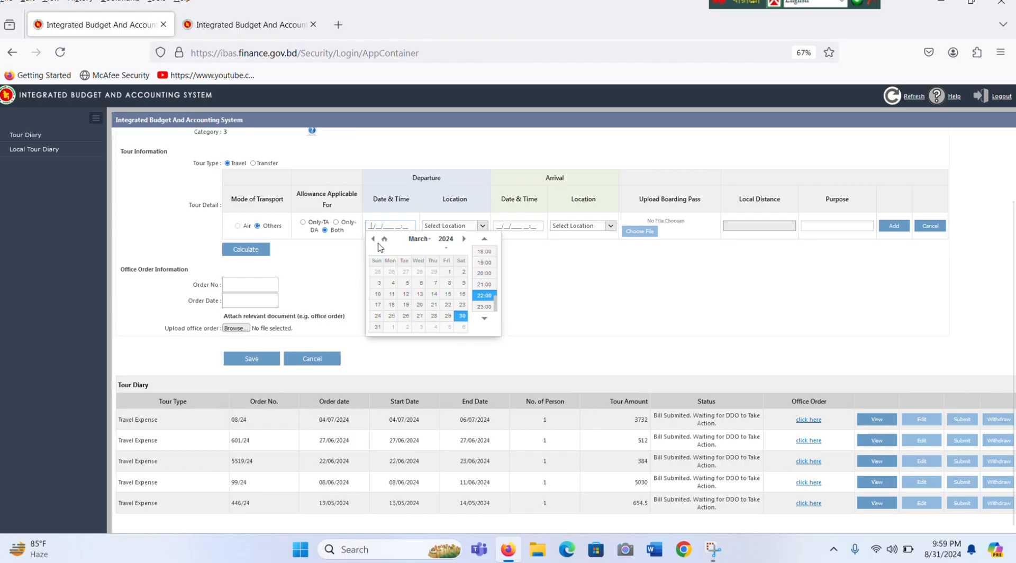
left_click(444, 284)
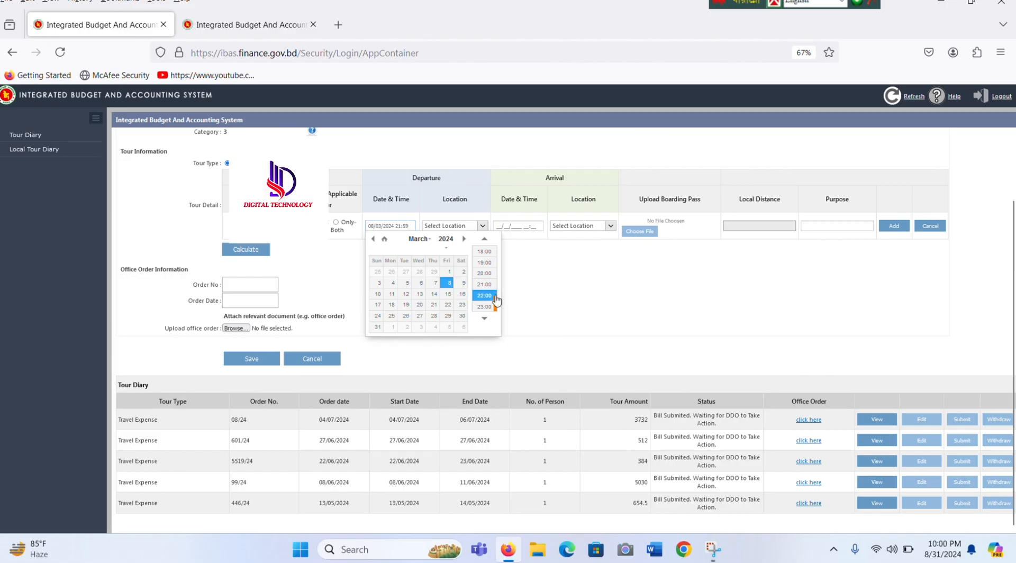
left_click_drag(500, 303, 496, 268)
left_click(484, 265)
left_click(406, 226)
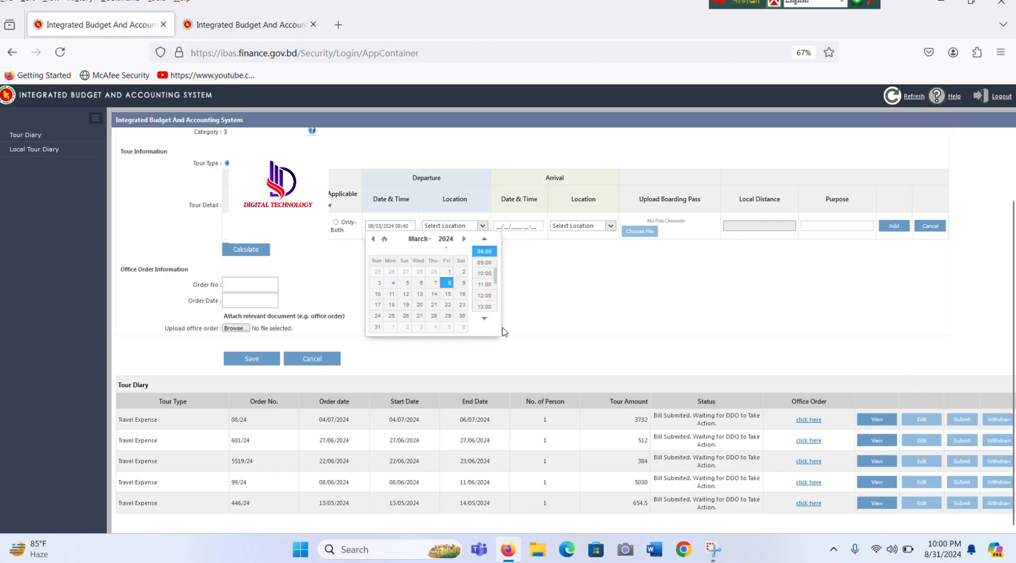
Step: Filter the departure locations by 'nara' and select the Narayanganj place
left_click(482, 229)
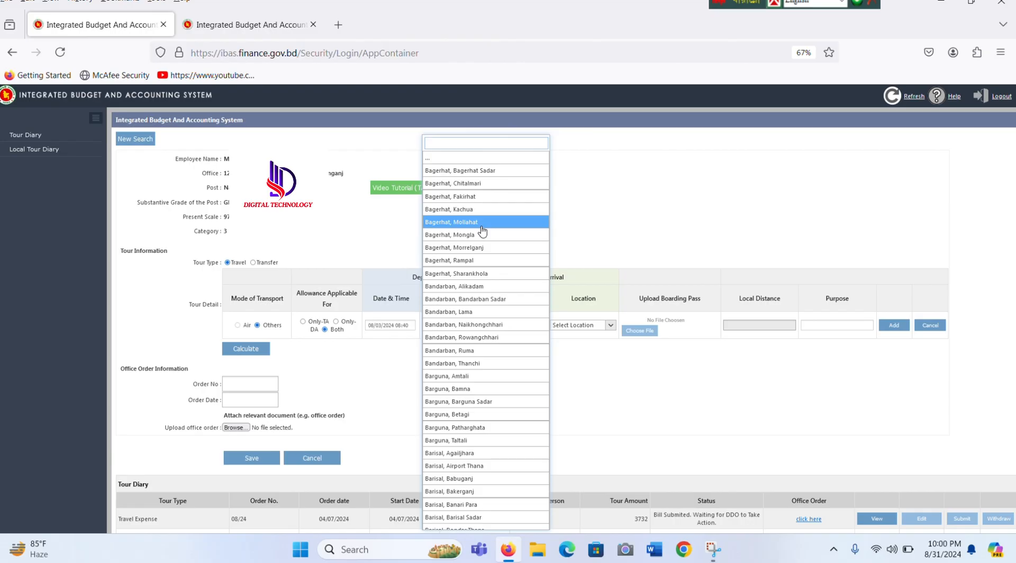
type("nara")
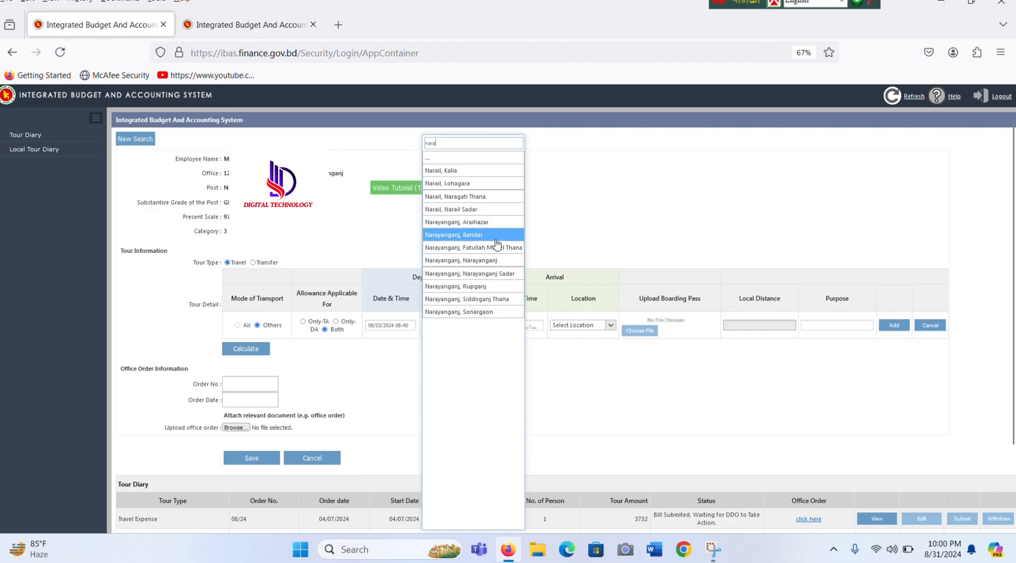
left_click(492, 274)
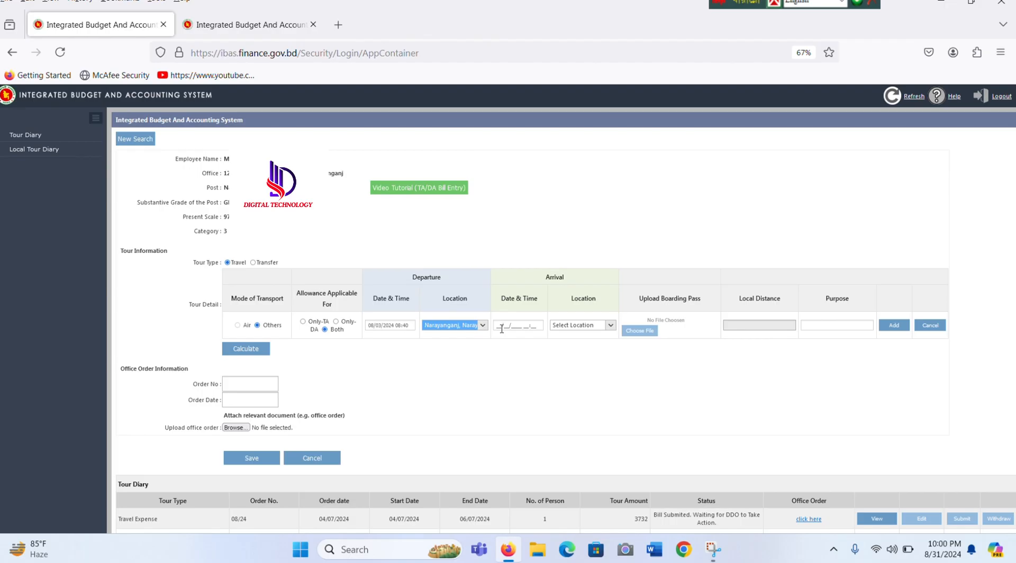
Step: Set the first row's arrival date to 8 March 2024 with time 08:40
left_click(501, 327)
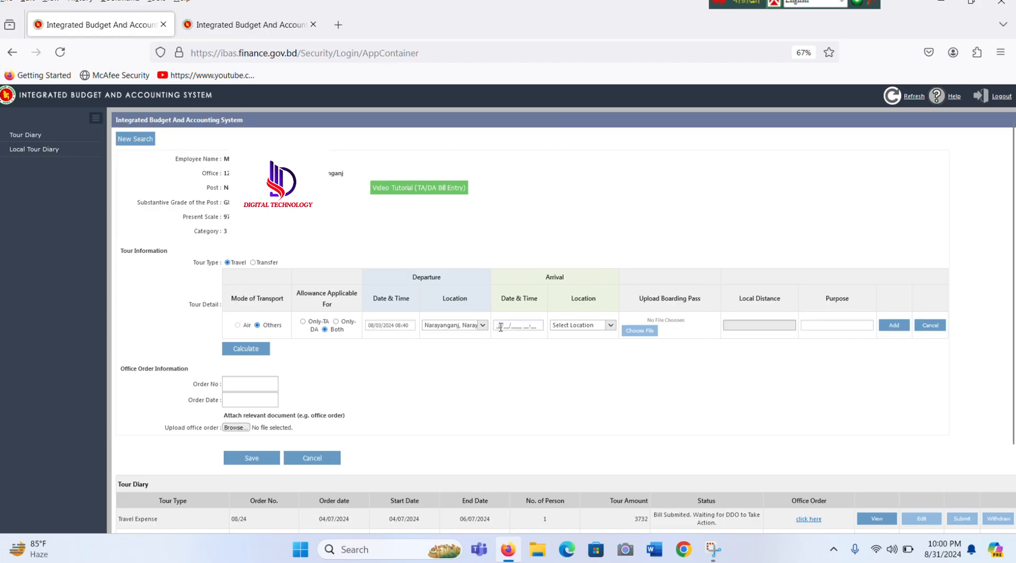
left_click(500, 338)
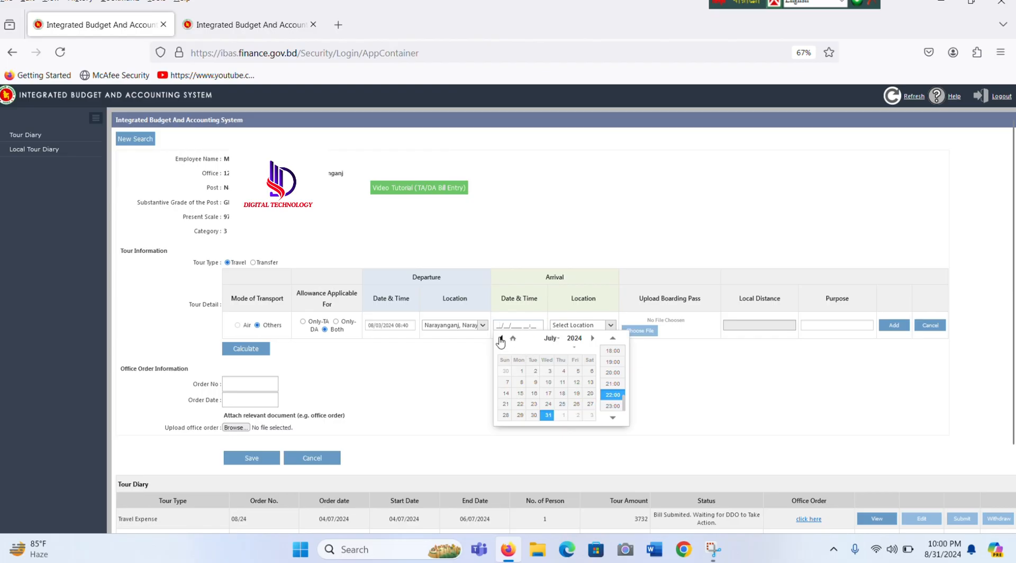
left_click(500, 339)
left_click(501, 339)
left_click(500, 338)
left_click(501, 339)
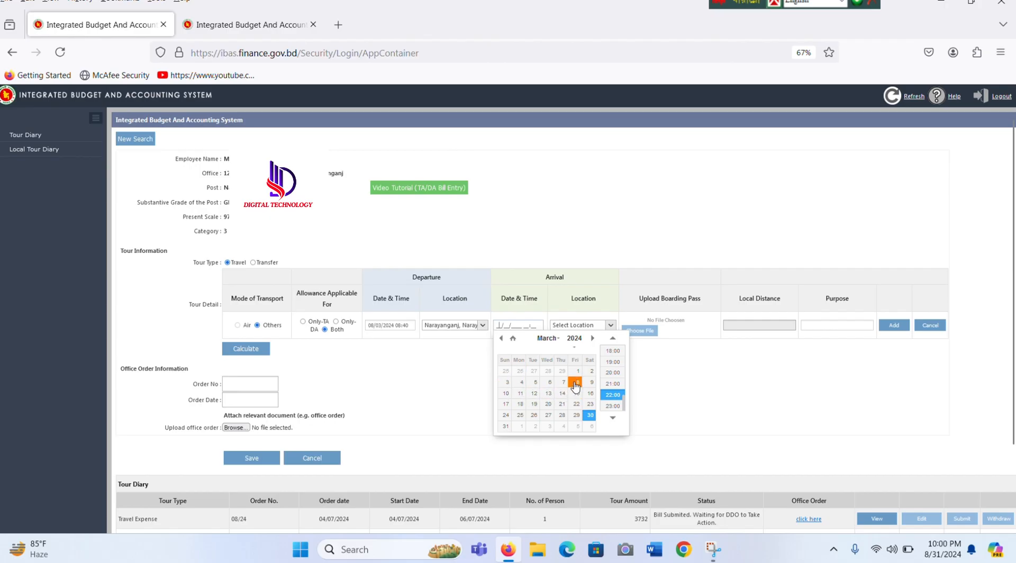
left_click(575, 386)
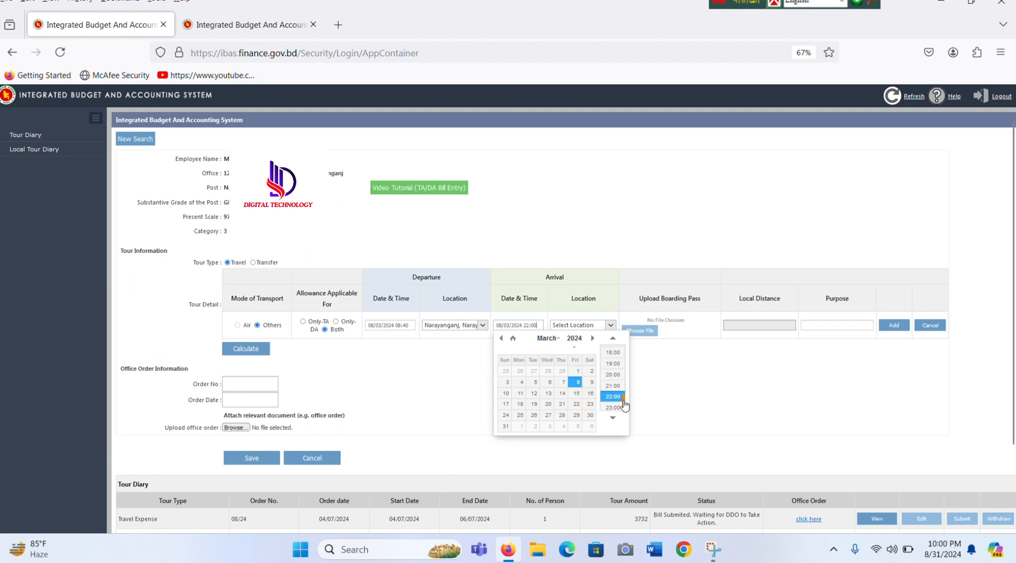
left_click_drag(625, 404, 628, 380)
scroll(616, 363, "up", 1)
left_click(613, 349)
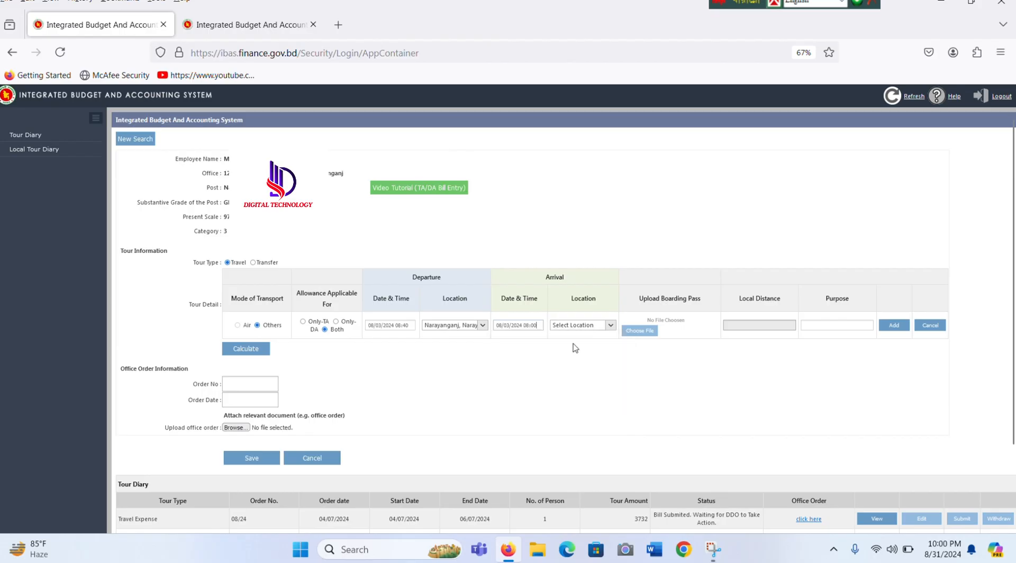
left_click(533, 327)
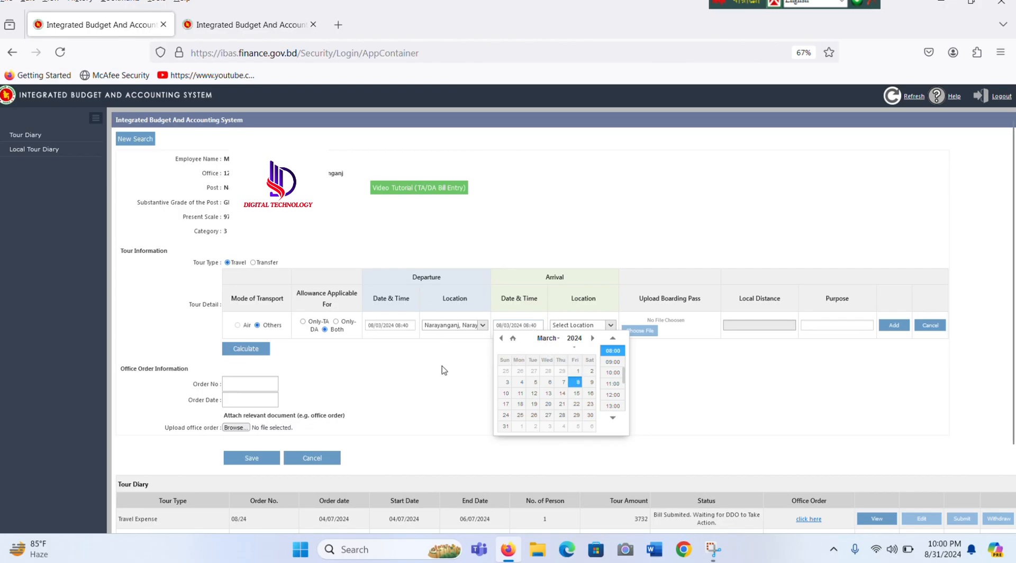
Step: Adjust the departure time to 08:00 on the same day
left_click(445, 373)
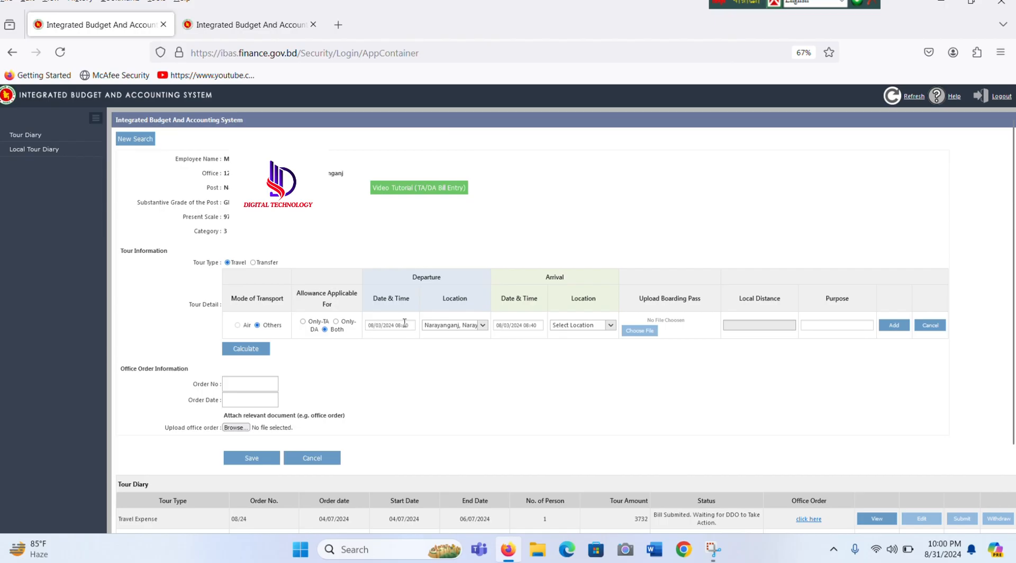
left_click(404, 324)
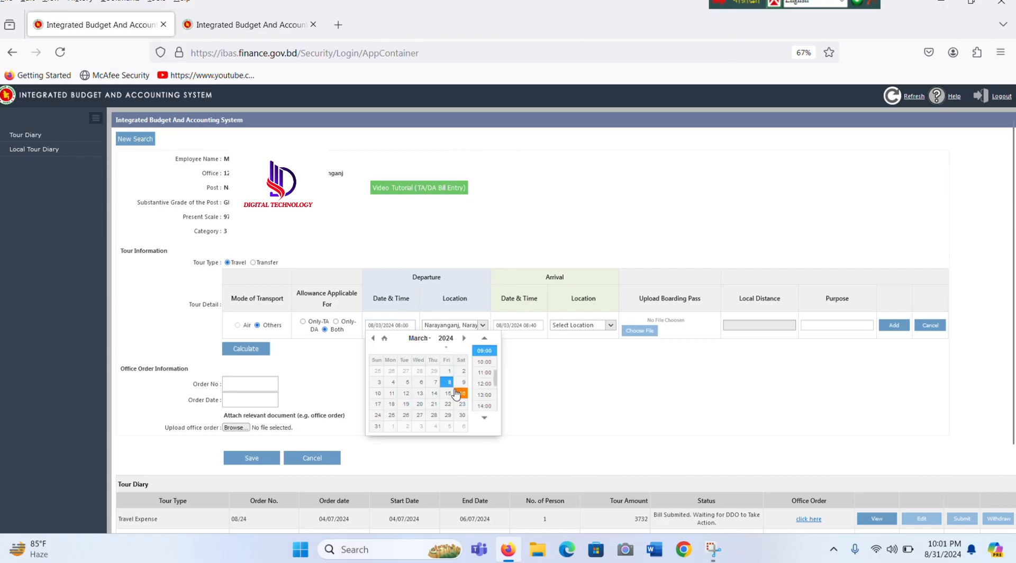
left_click(554, 386)
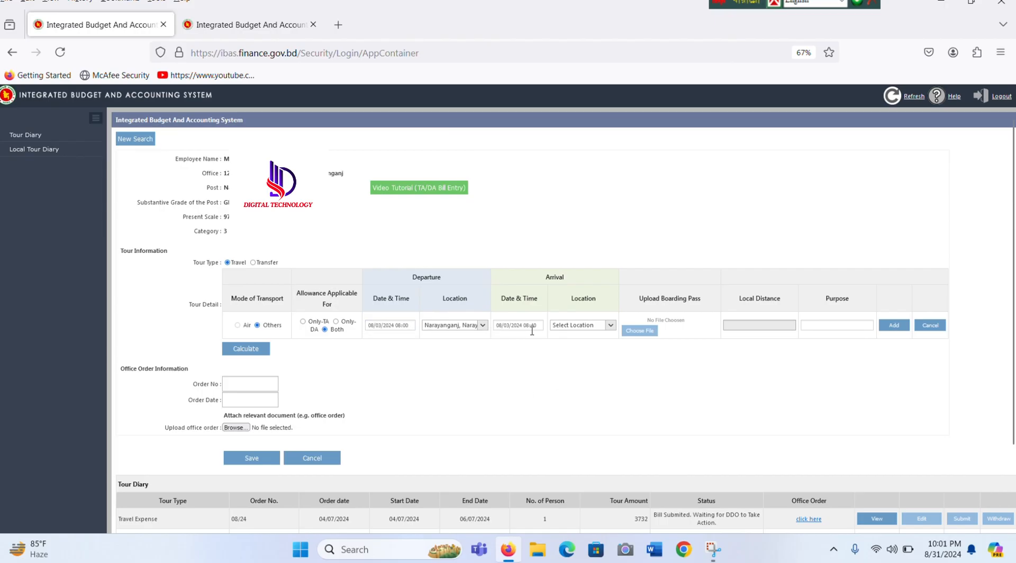
Step: Filter the arrival locations by 'nara' and select Narayanganj, Bandar
left_click(609, 326)
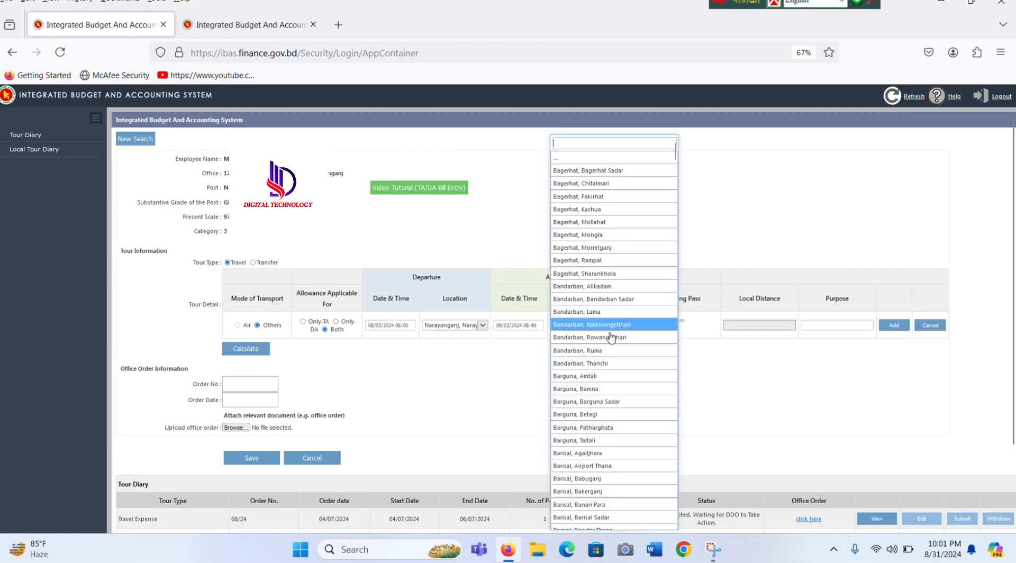
type("nara")
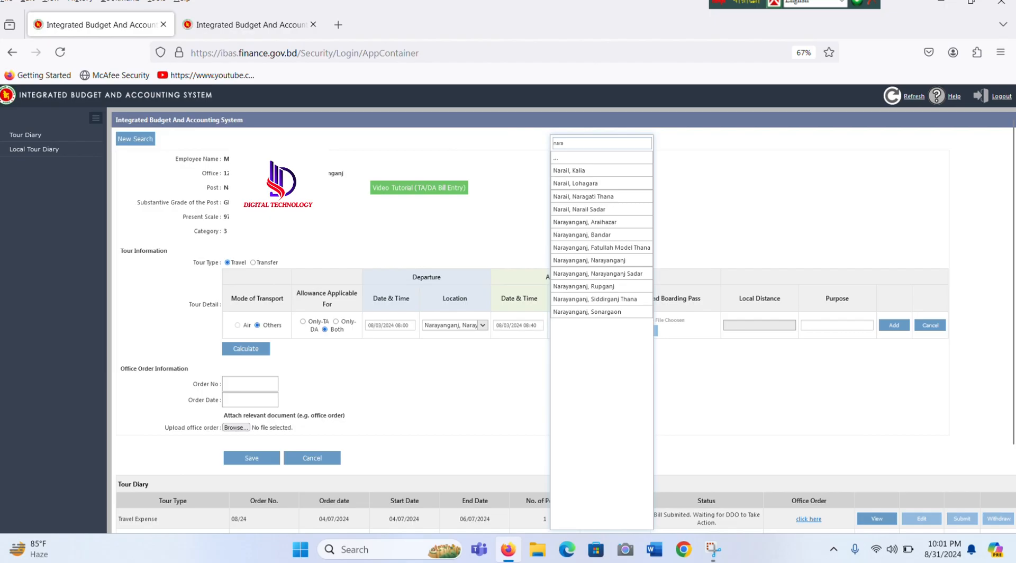
left_click(611, 235)
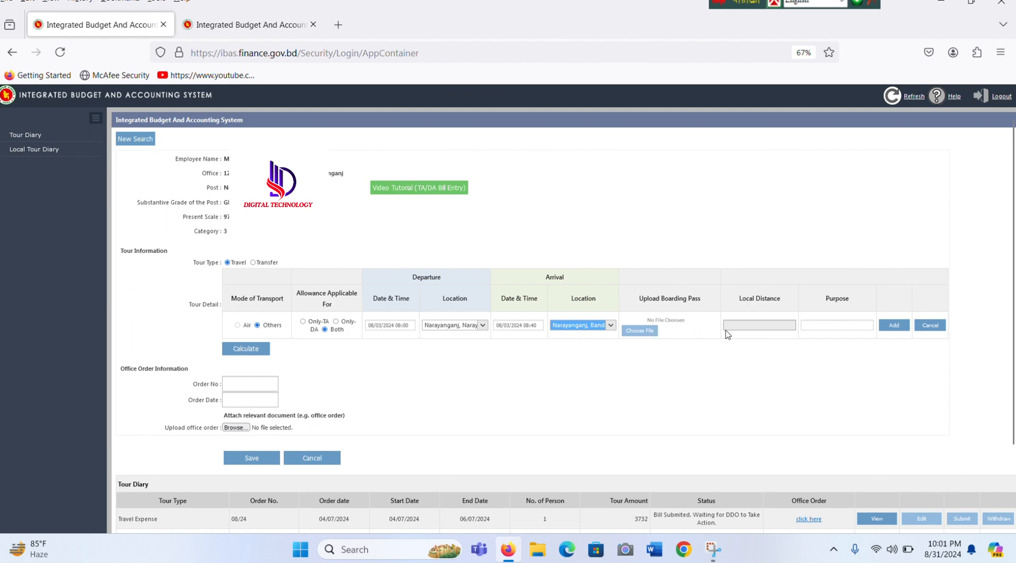
Step: Choose Other as the first row's tour purpose in the List of Purpose dialog
left_click(848, 329)
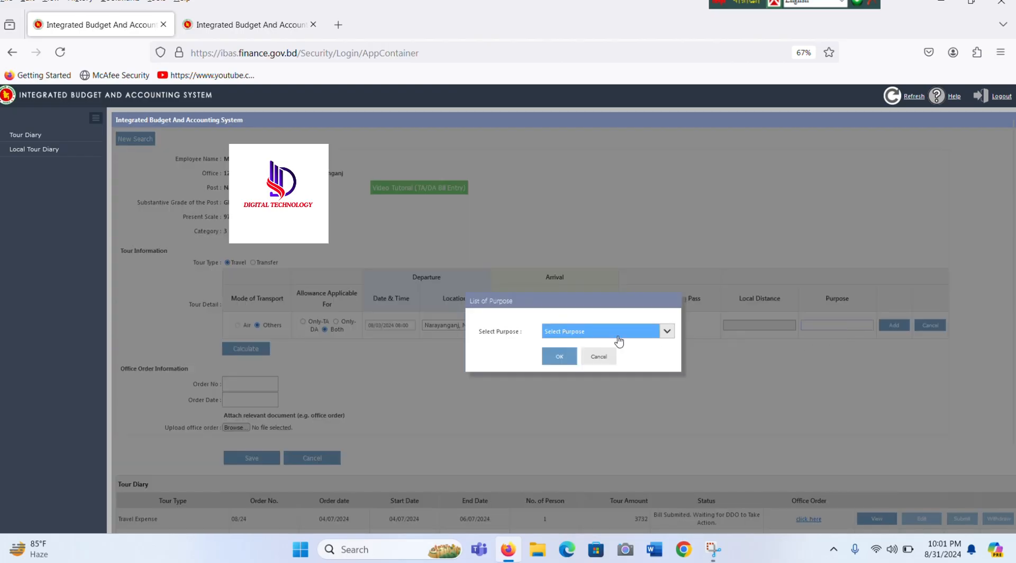
left_click(667, 331)
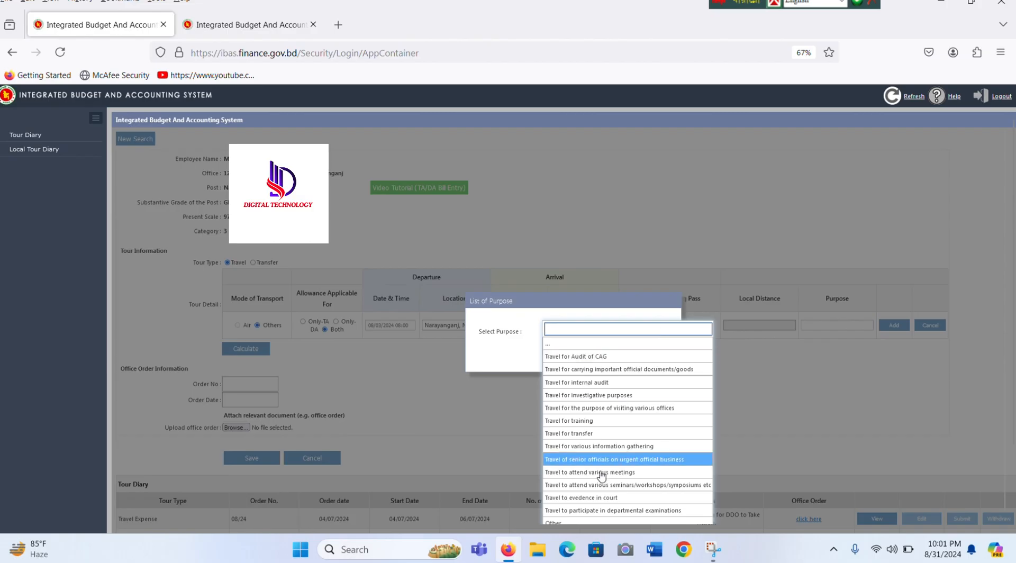
left_click(560, 492)
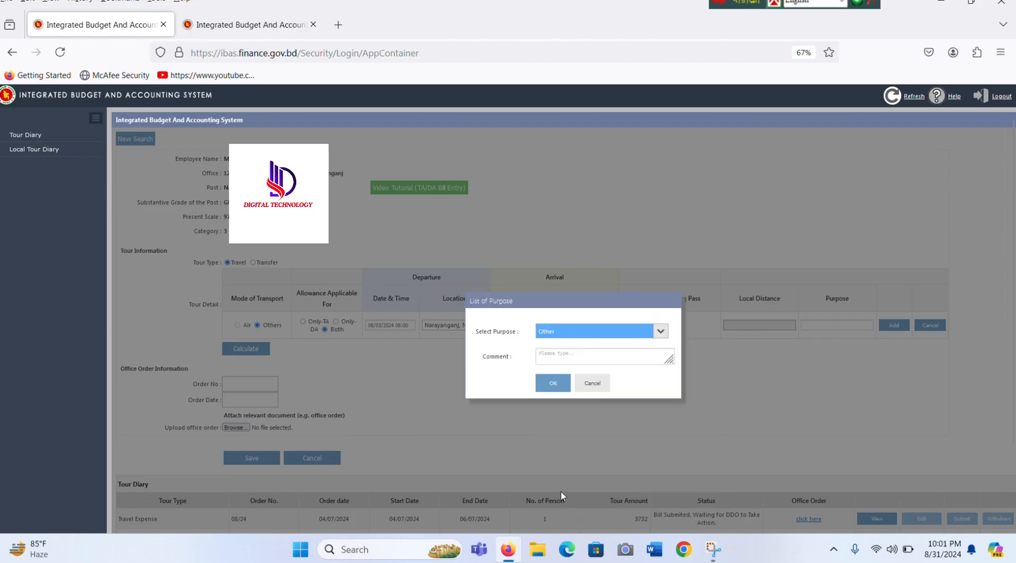
left_click(556, 358)
Step: Switch typing to Unicode Bengali, write the Bengali trip comment, and confirm the purpose
left_click(841, 2)
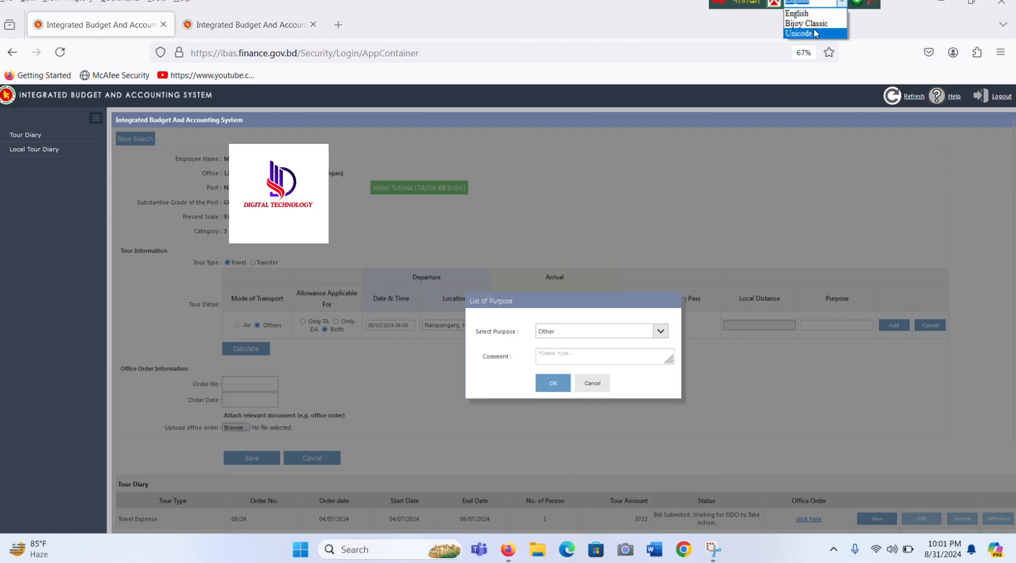
left_click(816, 34)
left_click(558, 357)
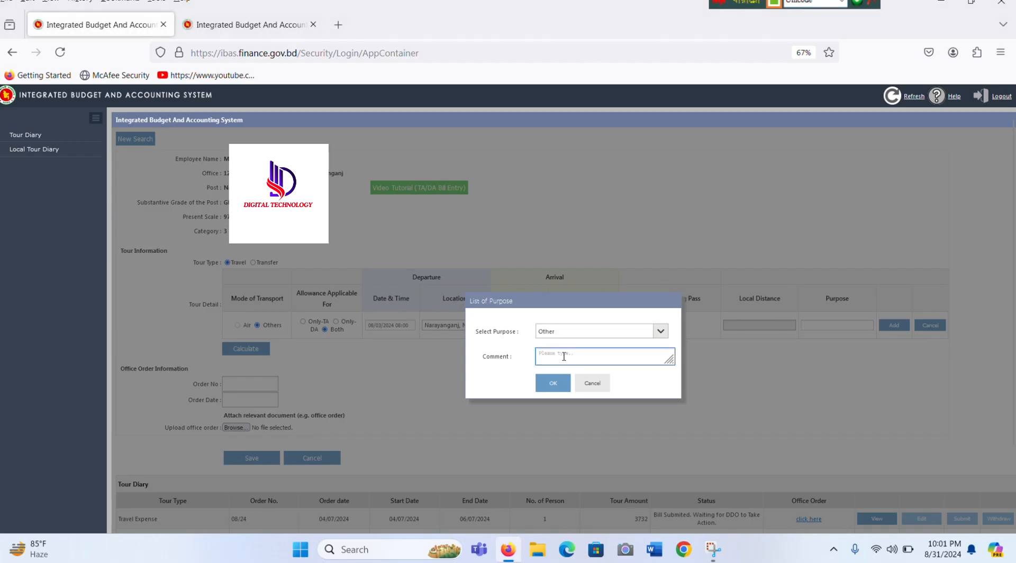
type("ক")
type("চন")
key("BackSpace")
key("BackSpace")
key("BackSpace")
key("BackSpace")
key("BackSpace")
type("দি")
type("র্বাচন ডিউটি করা")
type("র দিয়েছি")
left_click(551, 384)
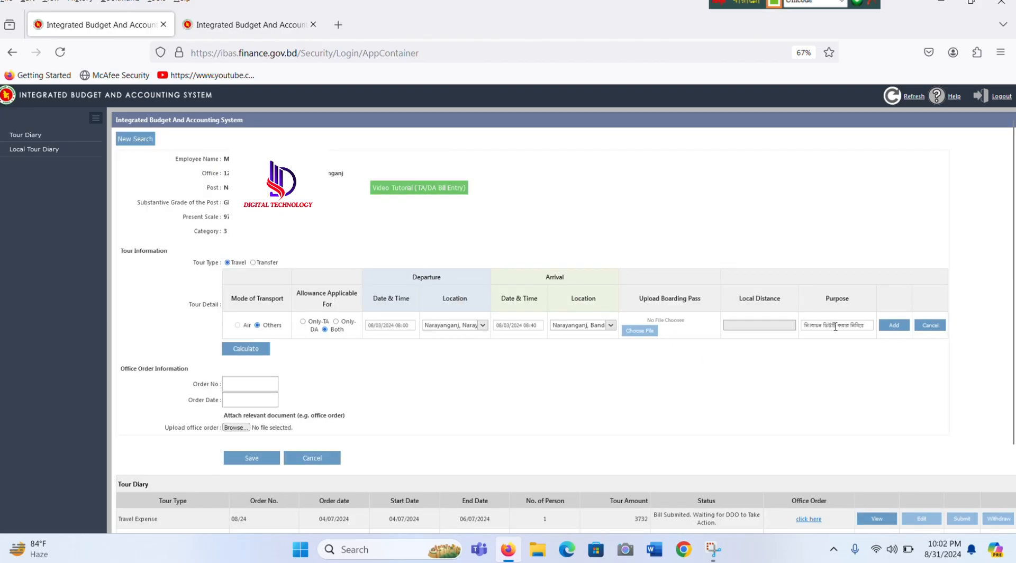
Step: Add the first tour row, then set the second row's departure to 10 March 2024, 10:05
left_click(892, 326)
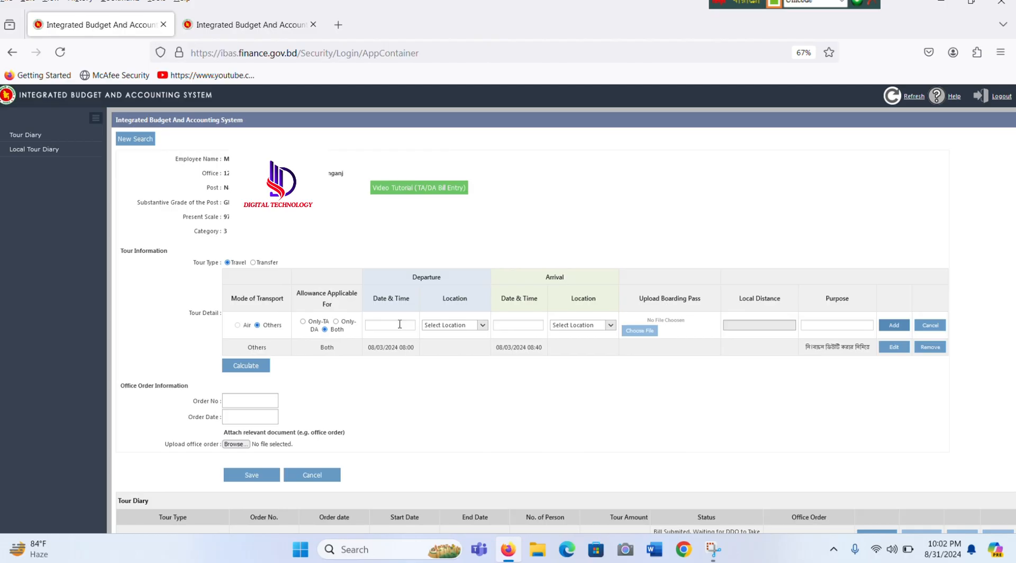
left_click(399, 324)
left_click(373, 339)
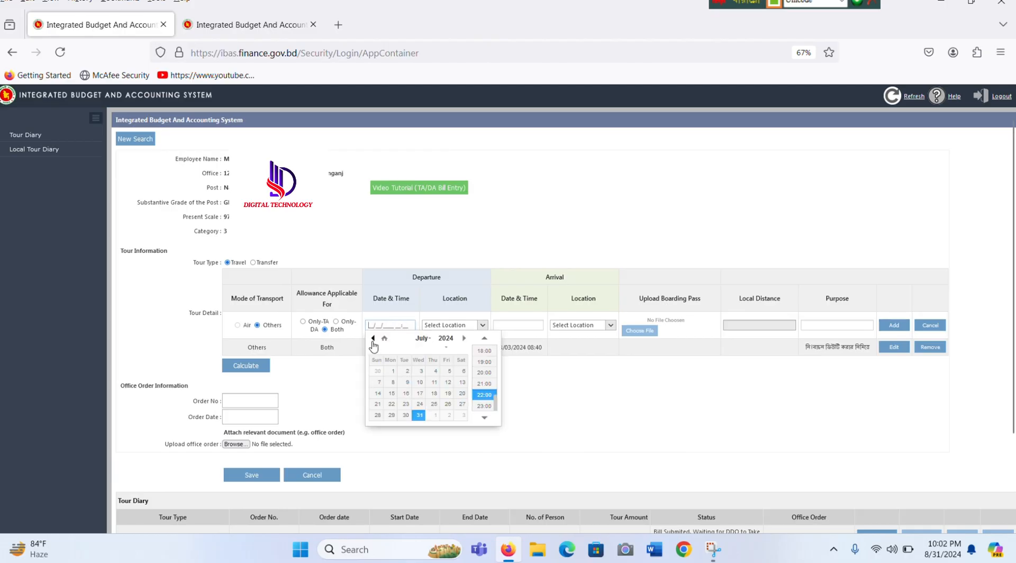
left_click(373, 339)
left_click(373, 338)
left_click(373, 339)
left_click(373, 338)
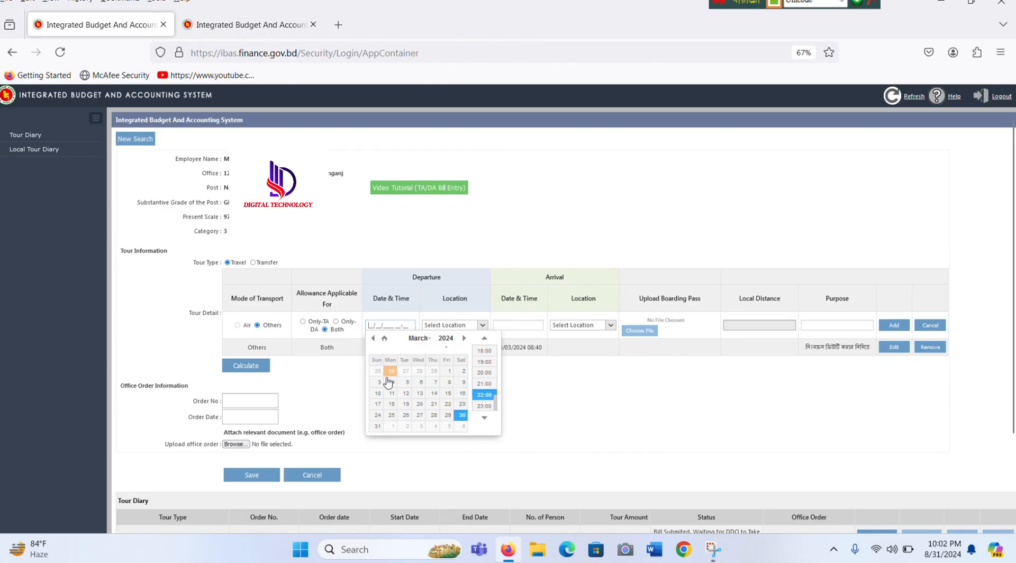
left_click(378, 394)
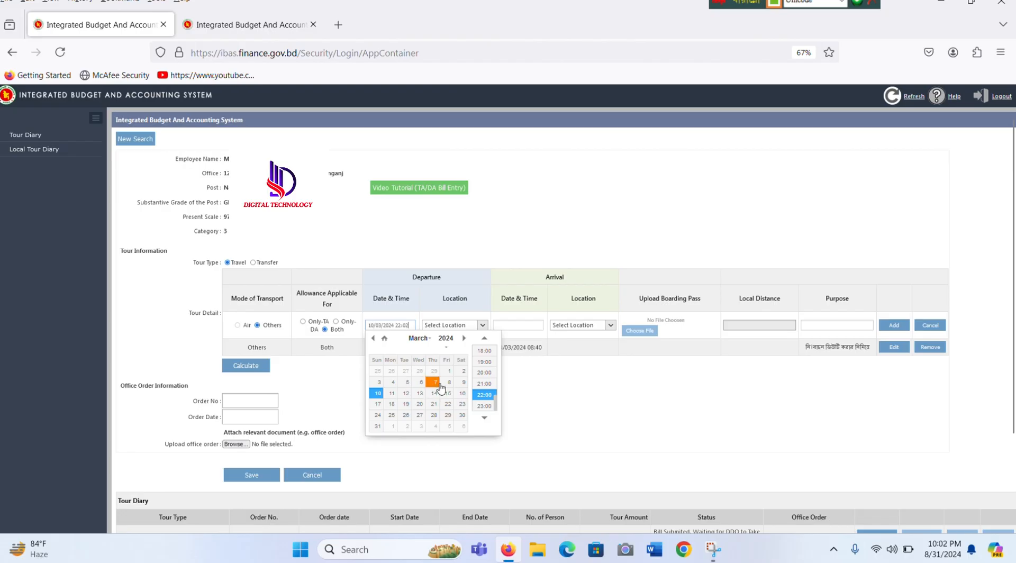
scroll(491, 395, "up", 4)
scroll(494, 394, "up", 5)
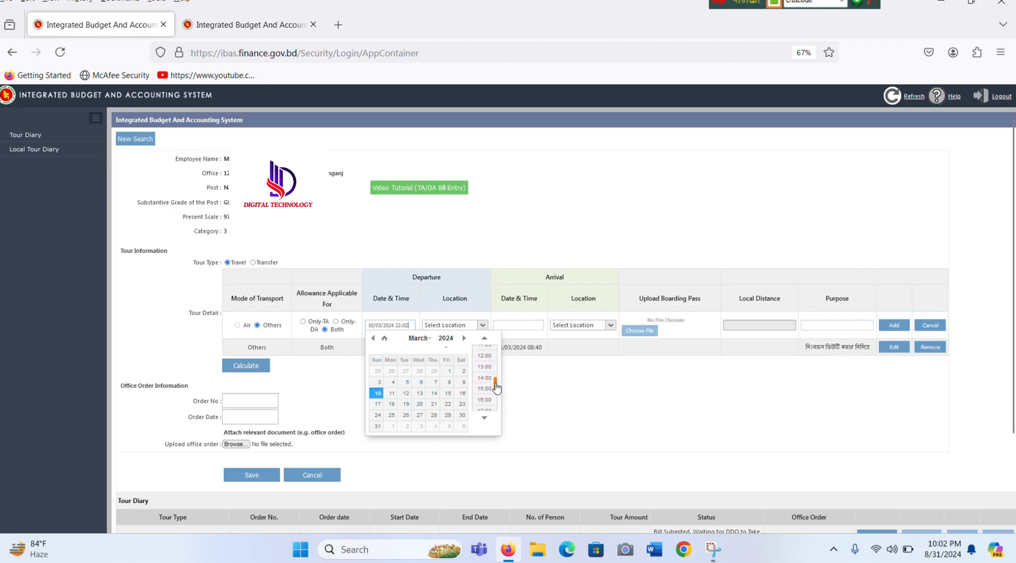
left_click(484, 369)
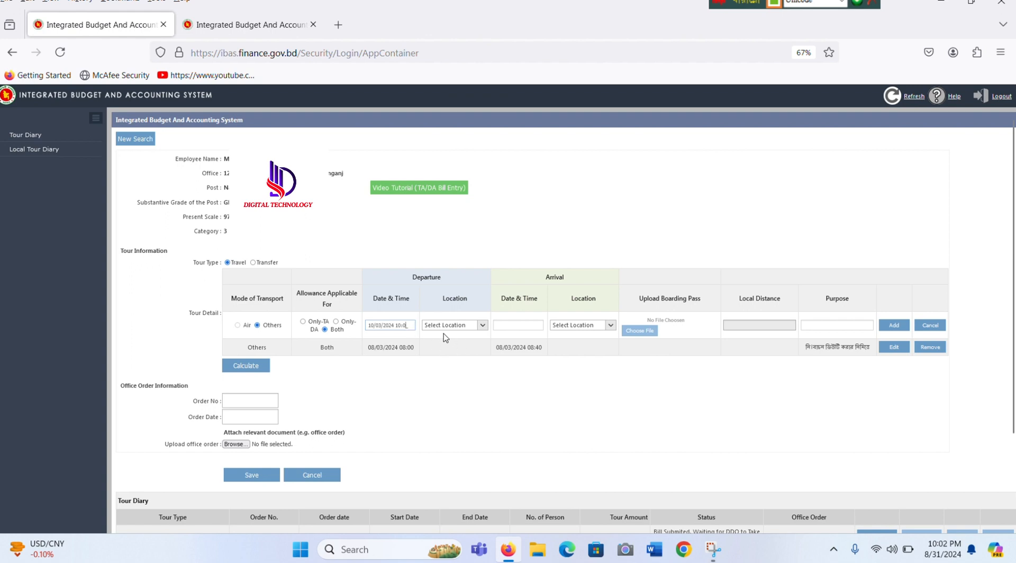
Step: Switch typing back to English and set the departure location to Narayanganj, Bandar
key("ctrl+alt+v")
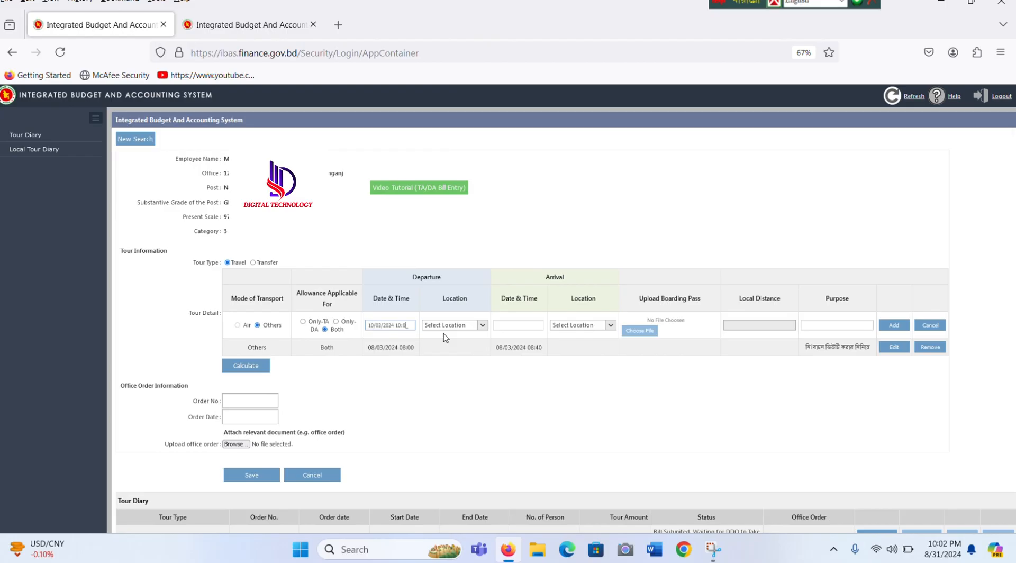
left_click(480, 325)
type("nara")
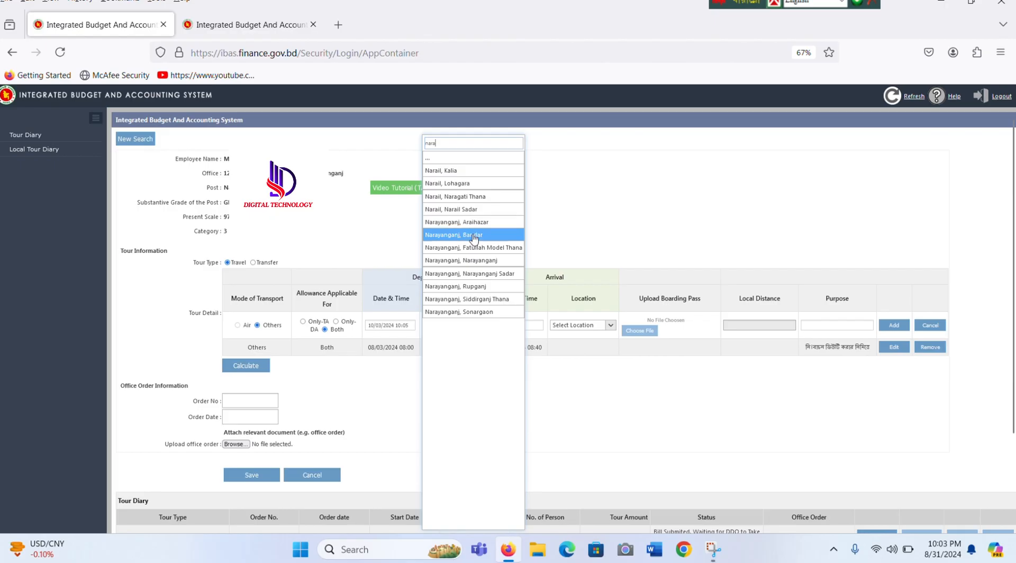
left_click(471, 234)
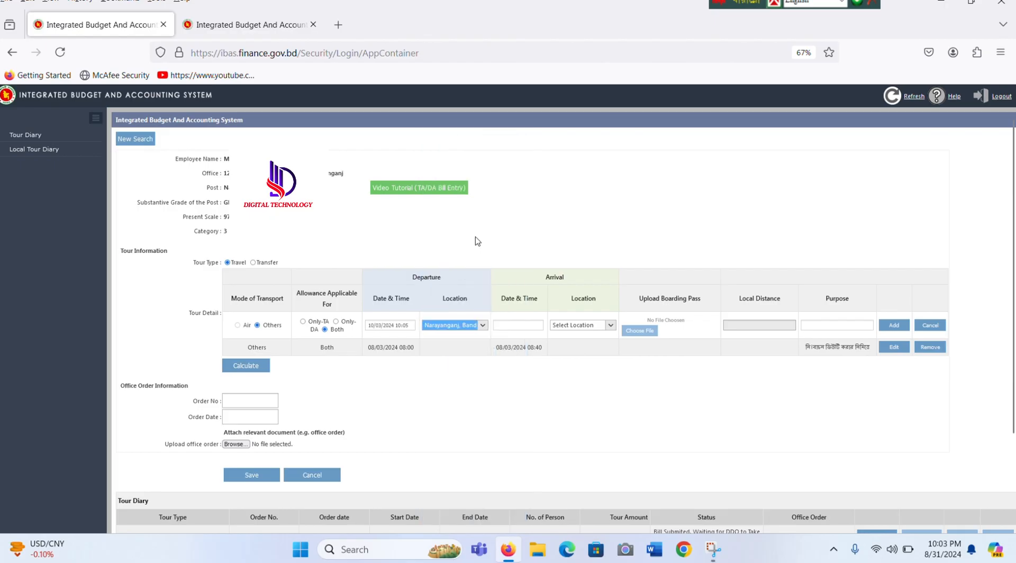
Step: Set the second row's arrival to 10 March 2024 at 21:00
left_click(517, 326)
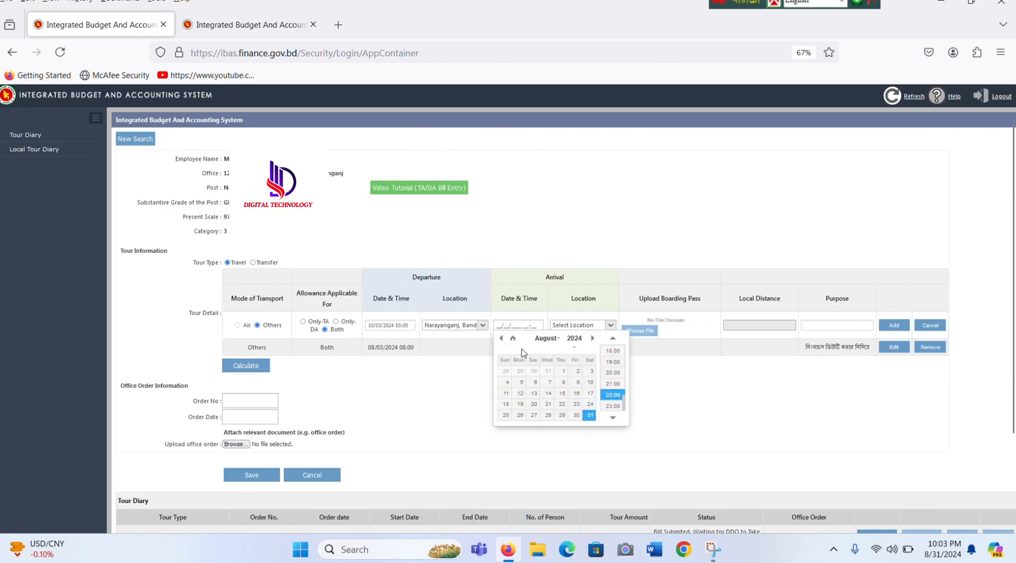
double_click(501, 338)
double_click(502, 338)
left_click(501, 338)
left_click(507, 394)
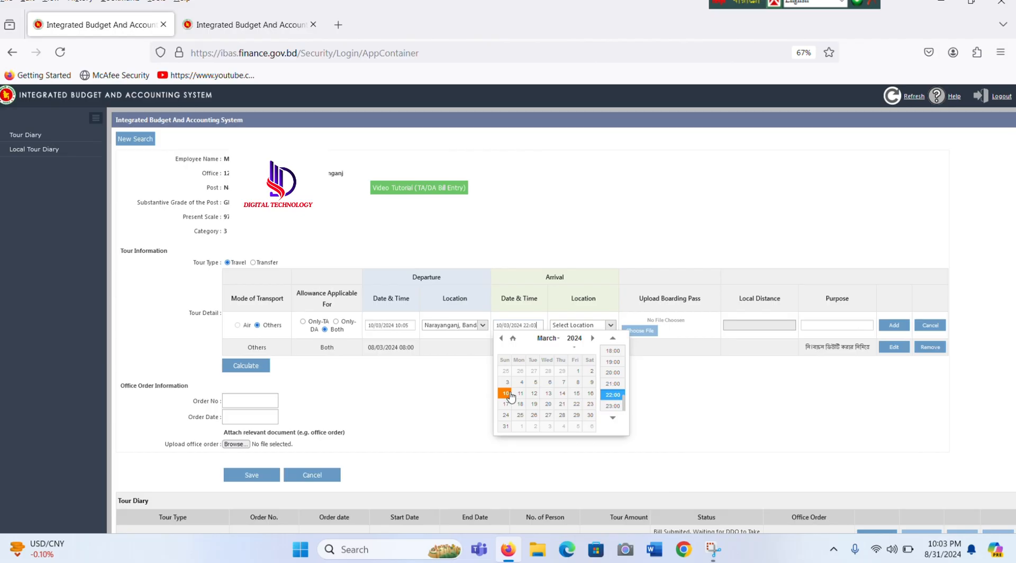
left_click(613, 383)
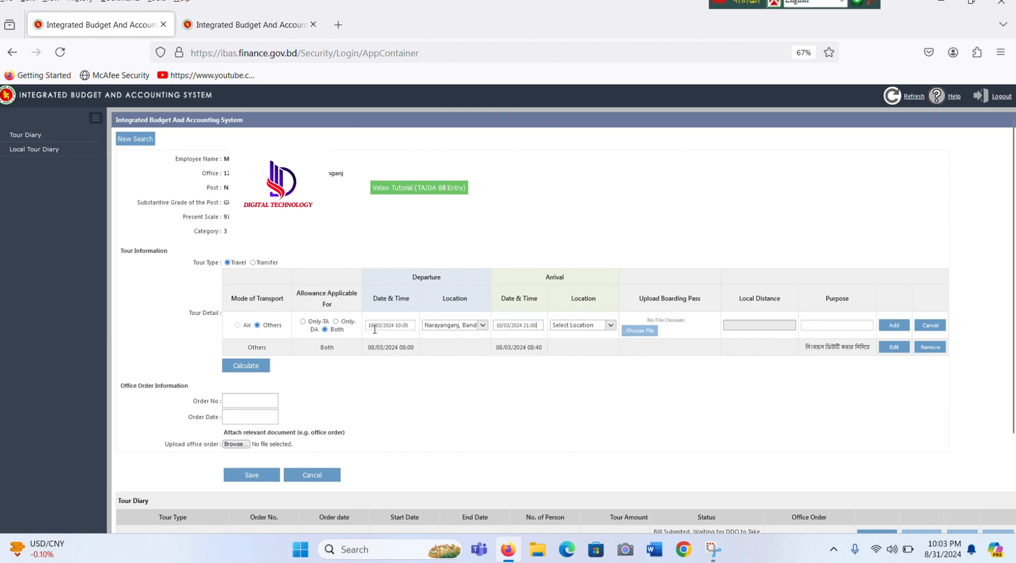
left_click(442, 333)
Step: Filter arrival locations by 'nara' and pick a Narayanganj arrival location for the second row
left_click(564, 329)
left_click(606, 325)
type("nara")
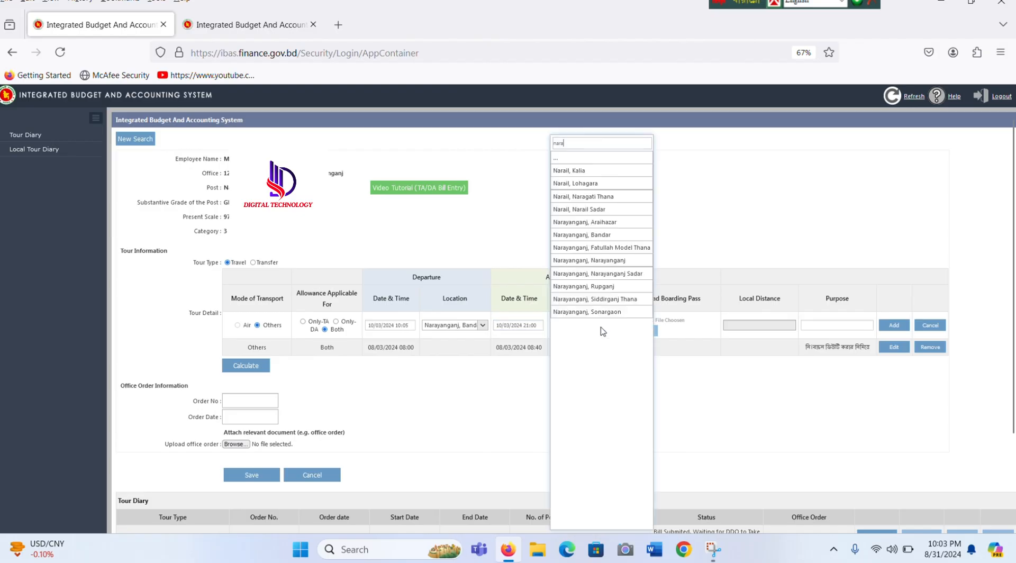
left_click(603, 281)
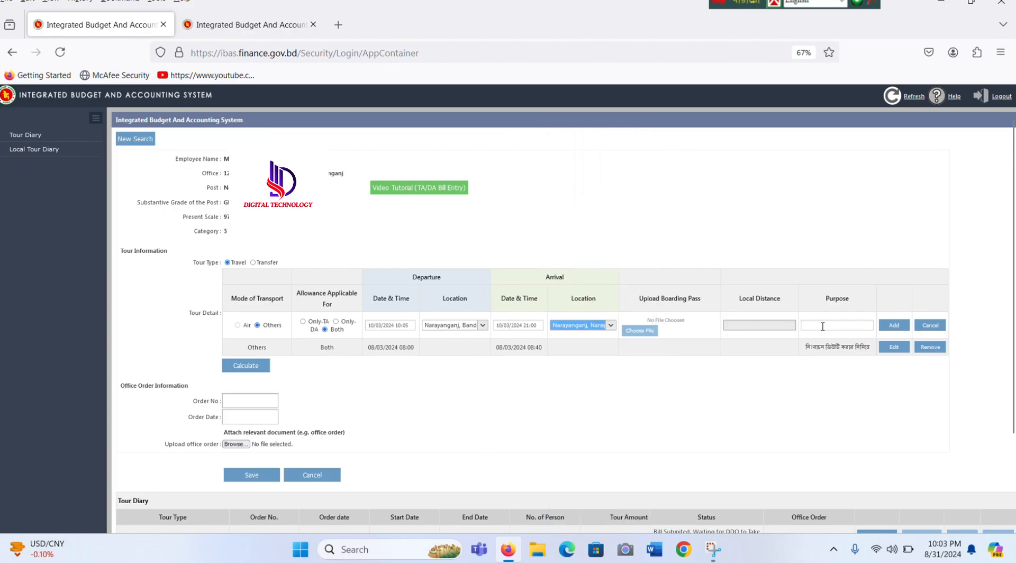
left_click(822, 327)
Step: Give the 10/03/2024 row purpose Other with a Bengali comment and add it to the tour list
left_click(658, 332)
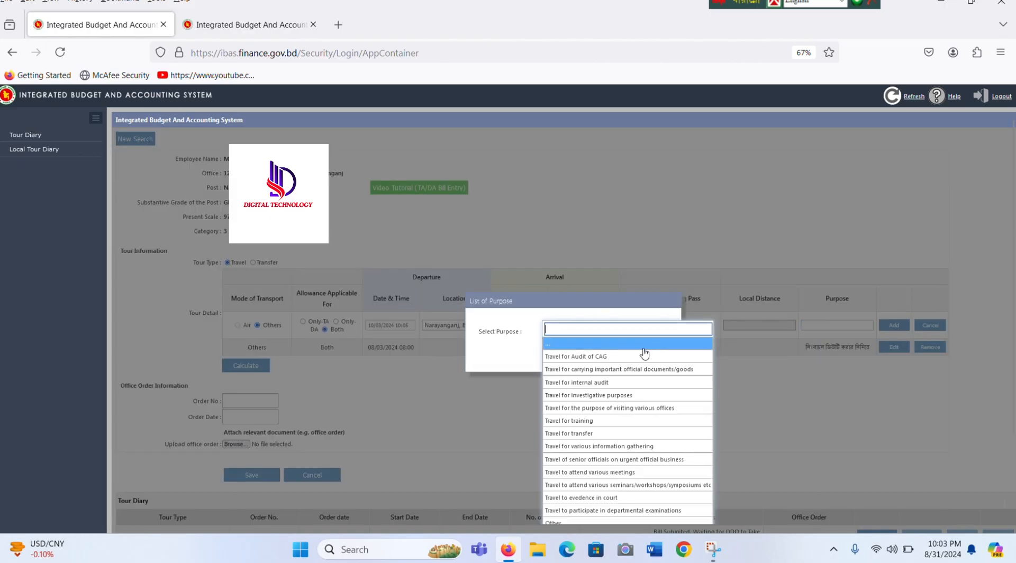
left_click(582, 520)
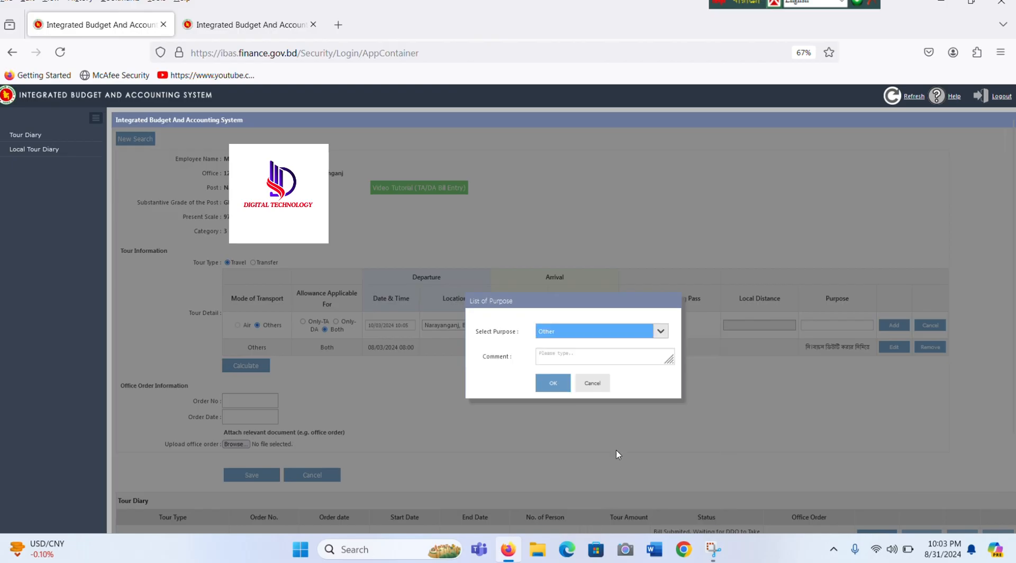
left_click(578, 357)
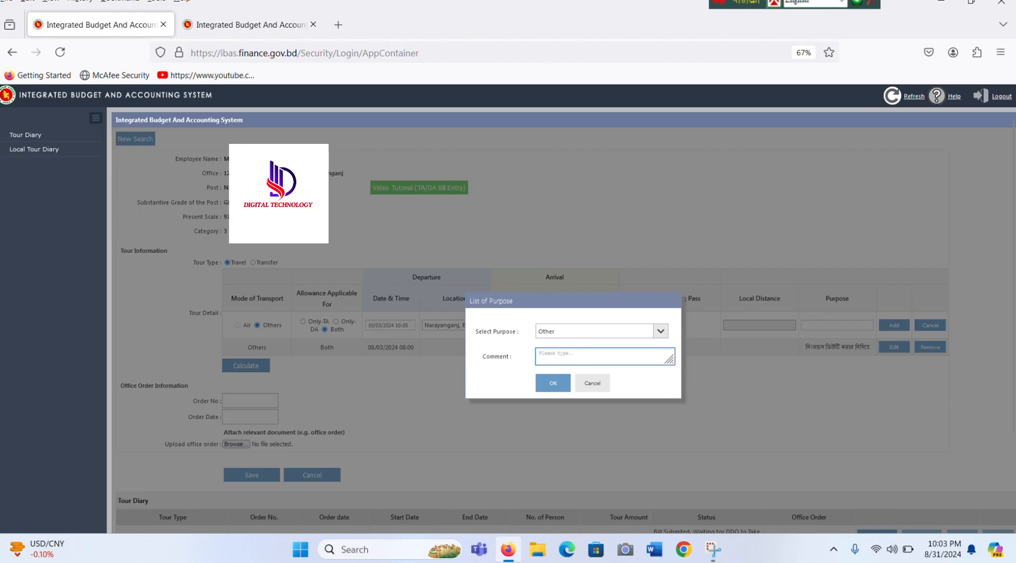
key("alt+v")
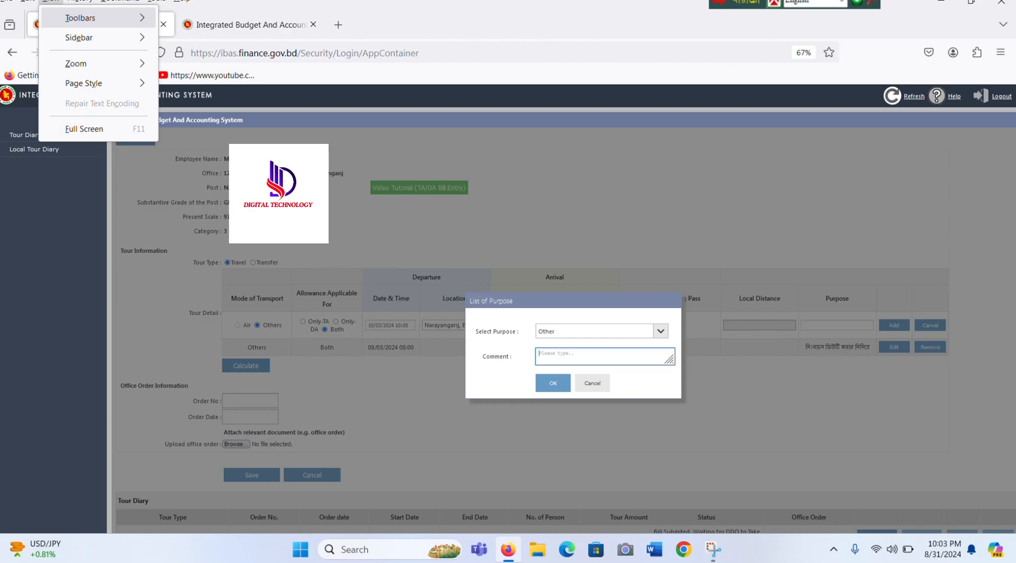
left_click(841, 3)
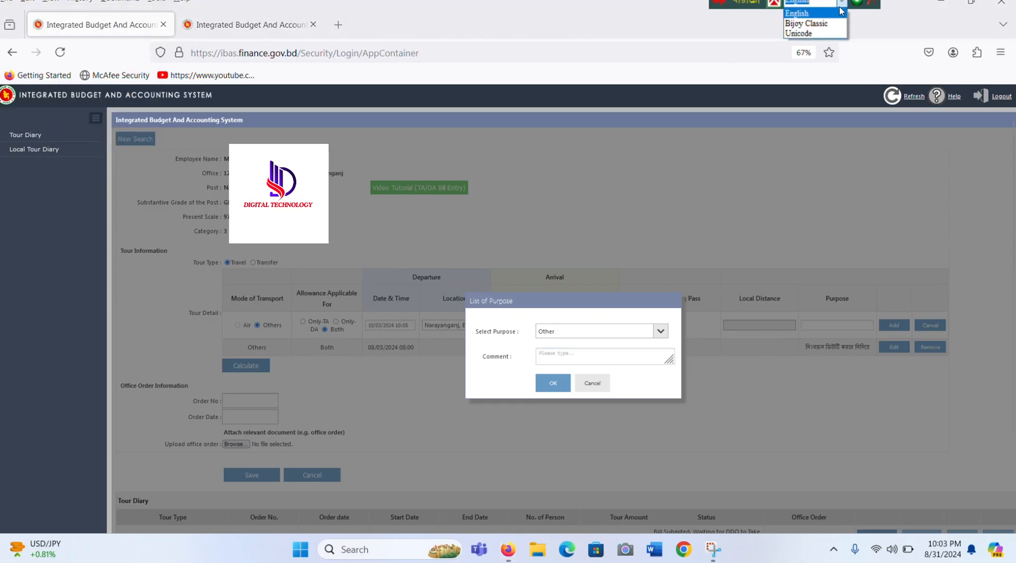
left_click(809, 33)
left_click(559, 359)
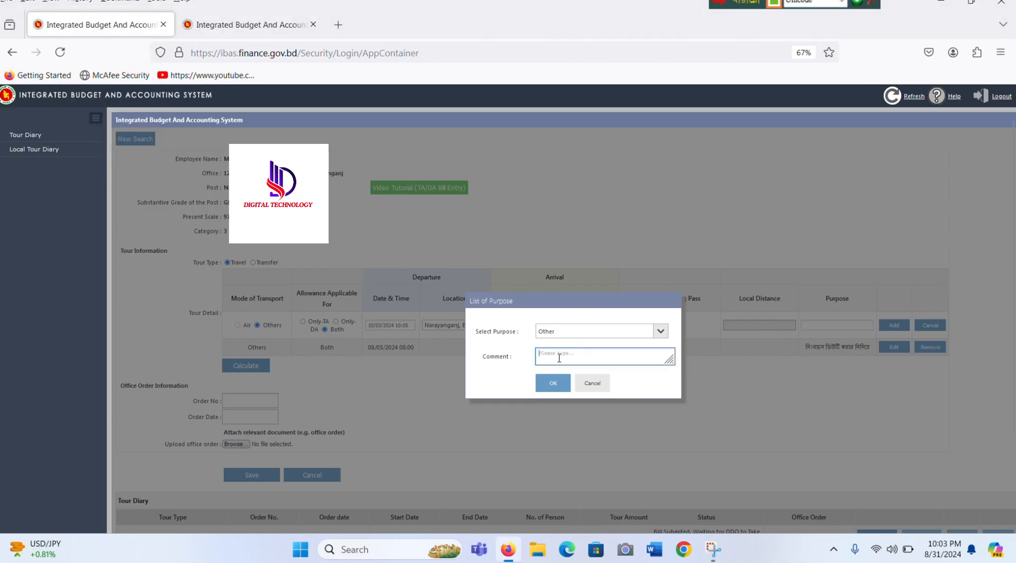
type("ঃ")
type("ক নাই")
type("নে হাজির")
left_click(552, 383)
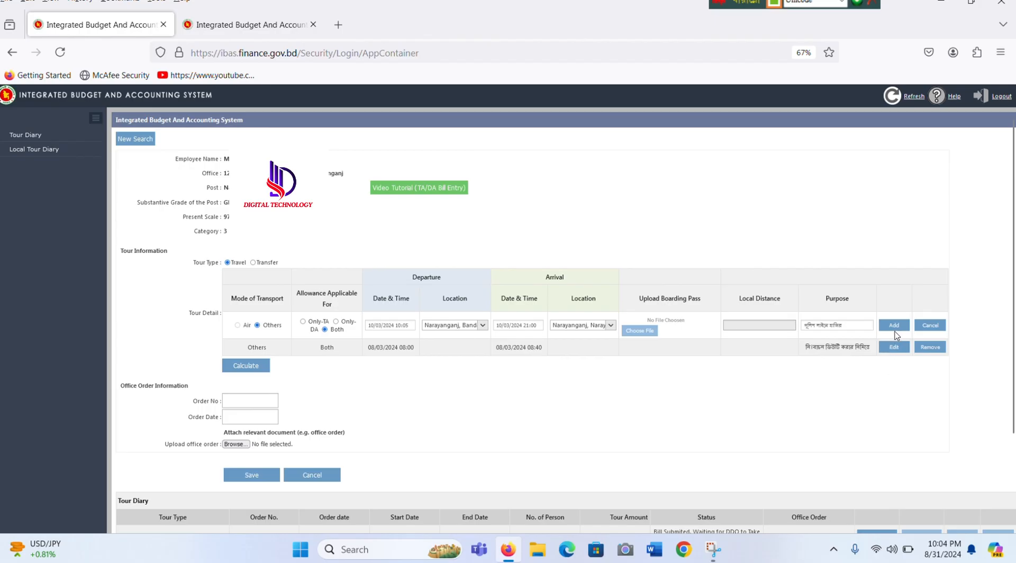
left_click(897, 328)
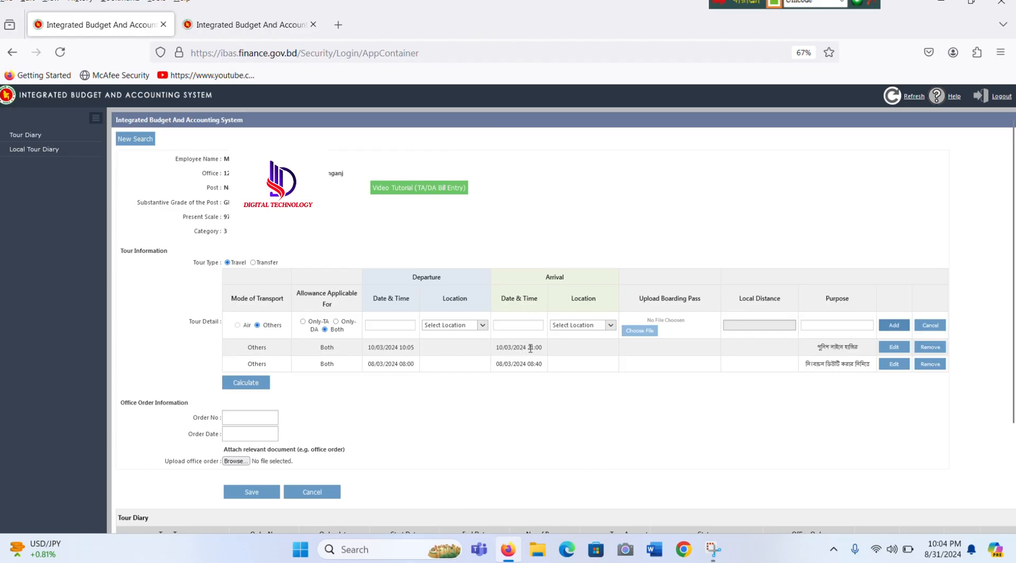
Step: Enter office order number 1589/24, switching the keyboard from Bengali to English
left_click(260, 417)
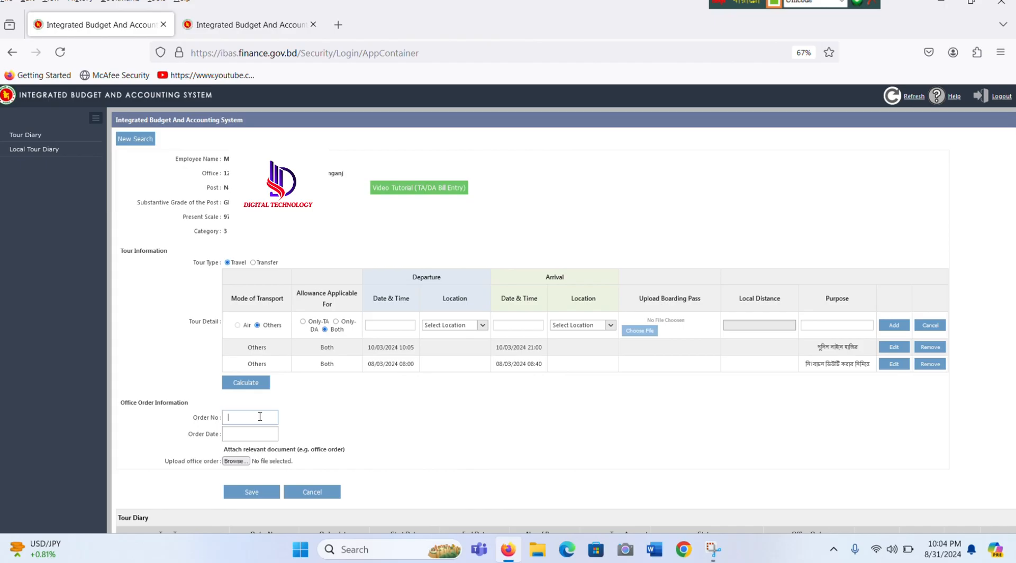
type("১৫")
key("BackSpace")
key("F12")
type("1589/24")
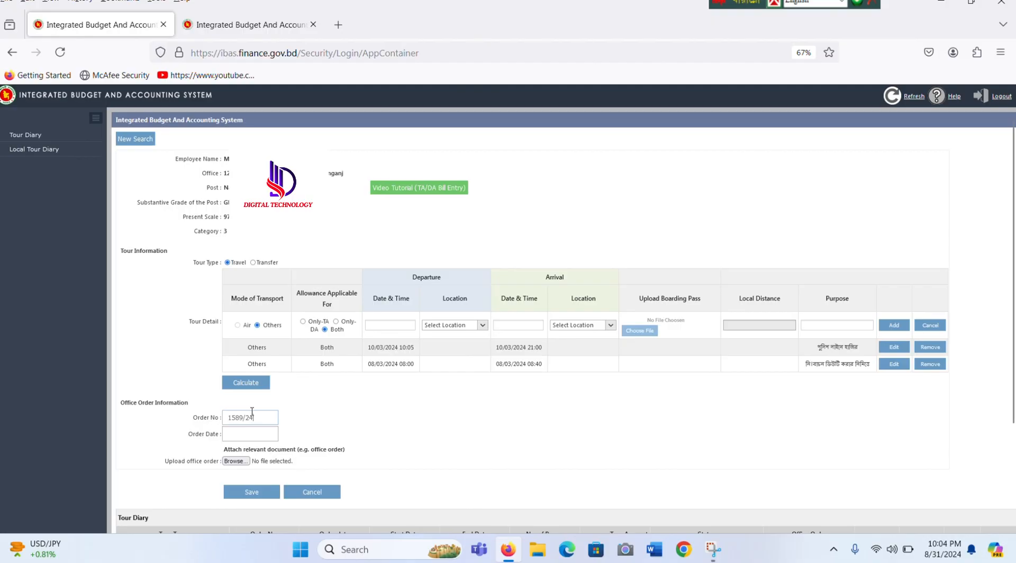
Step: Set the office order date to 08/03/2024 and browse for the office order attachment
left_click(238, 433)
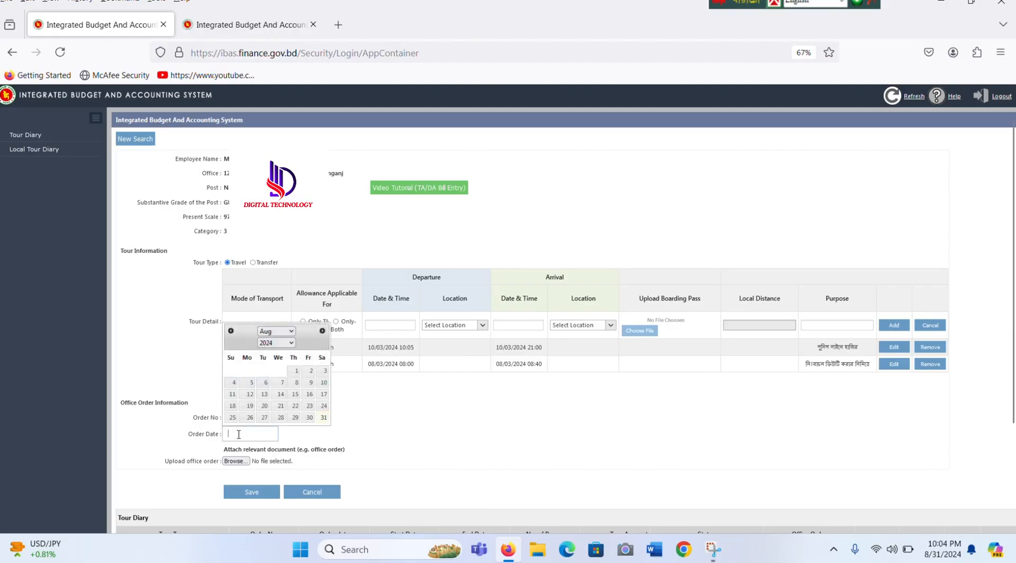
left_click(289, 331)
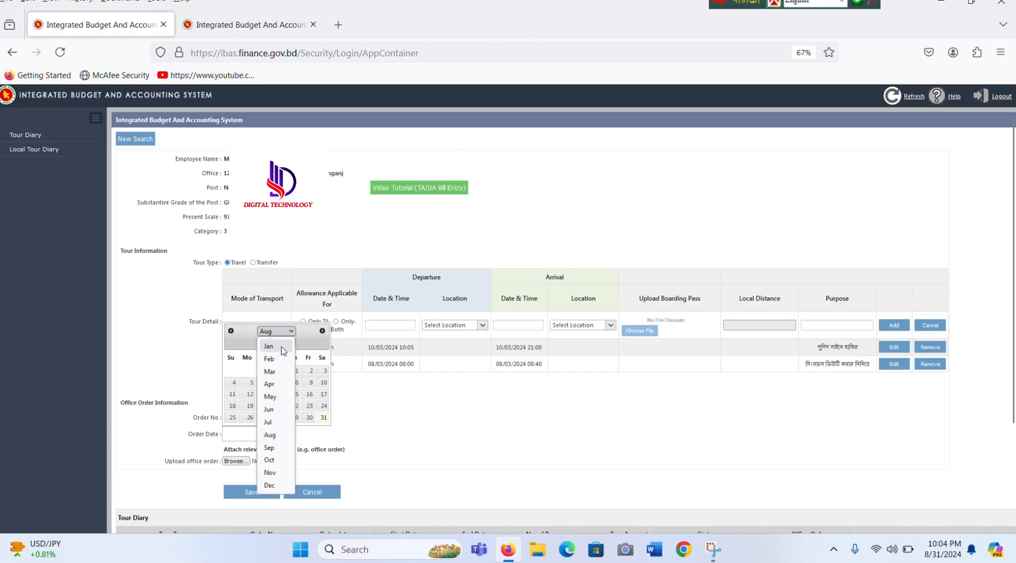
left_click(270, 372)
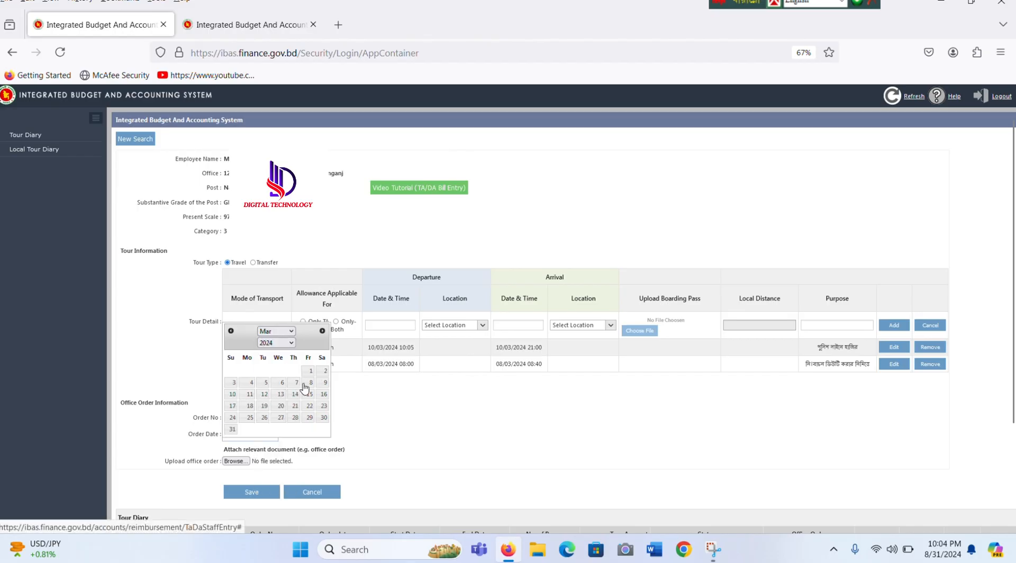
left_click(310, 382)
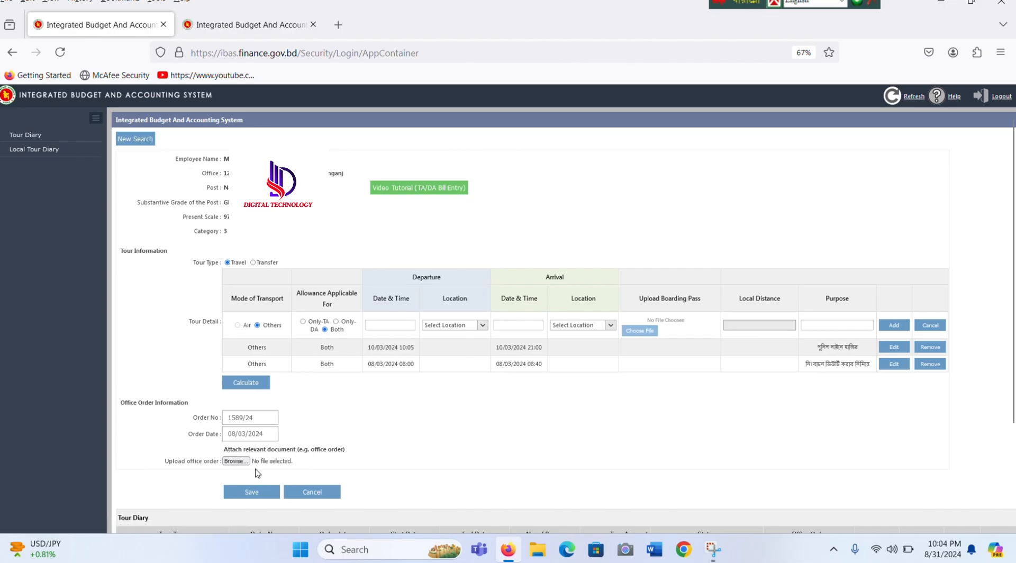
left_click(236, 461)
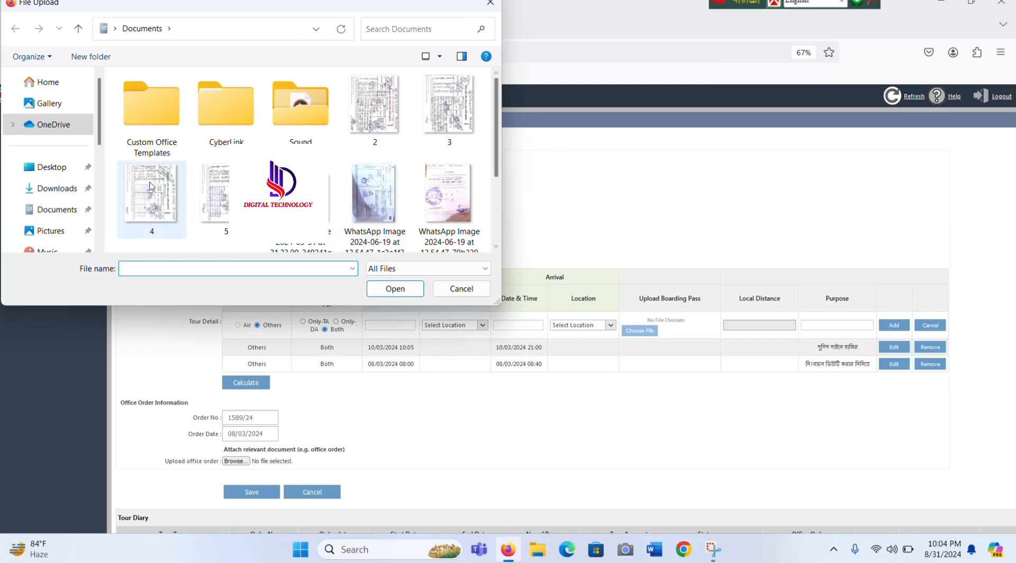
Step: Attach the 2024-08-31 WhatsApp image from Documents as the office order and save the bill
left_click(74, 193)
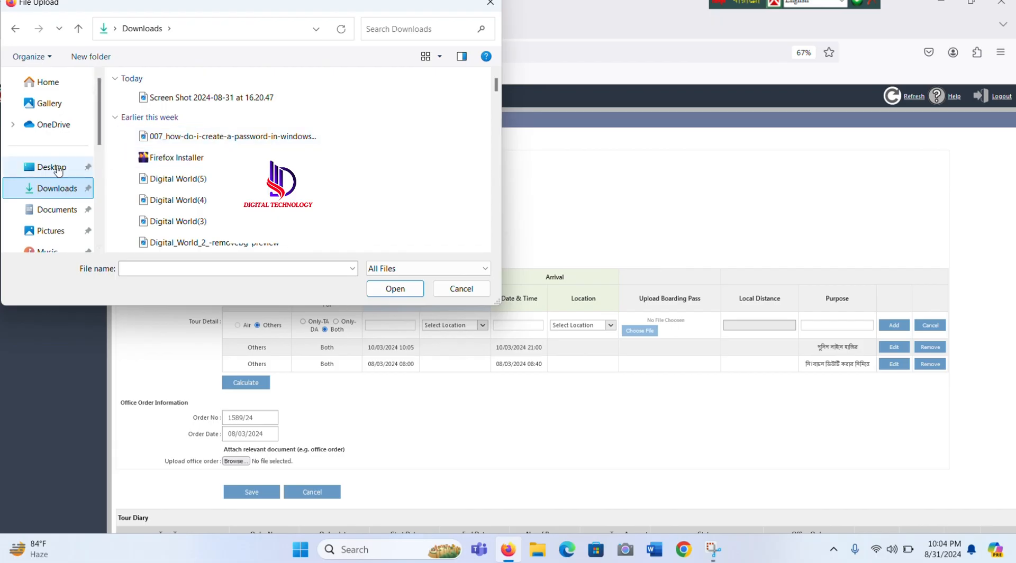
left_click(59, 210)
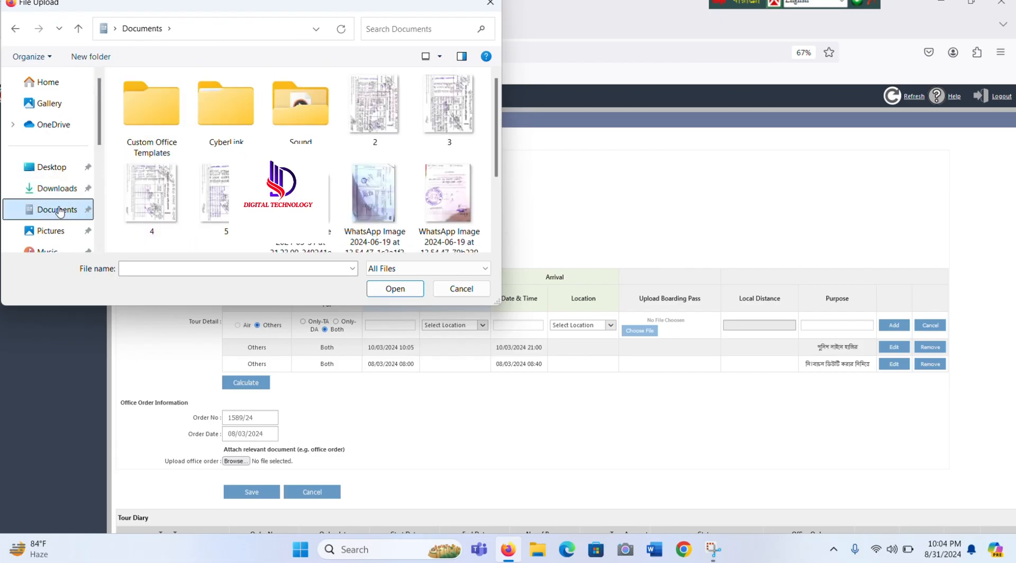
left_click_drag(496, 133, 500, 224)
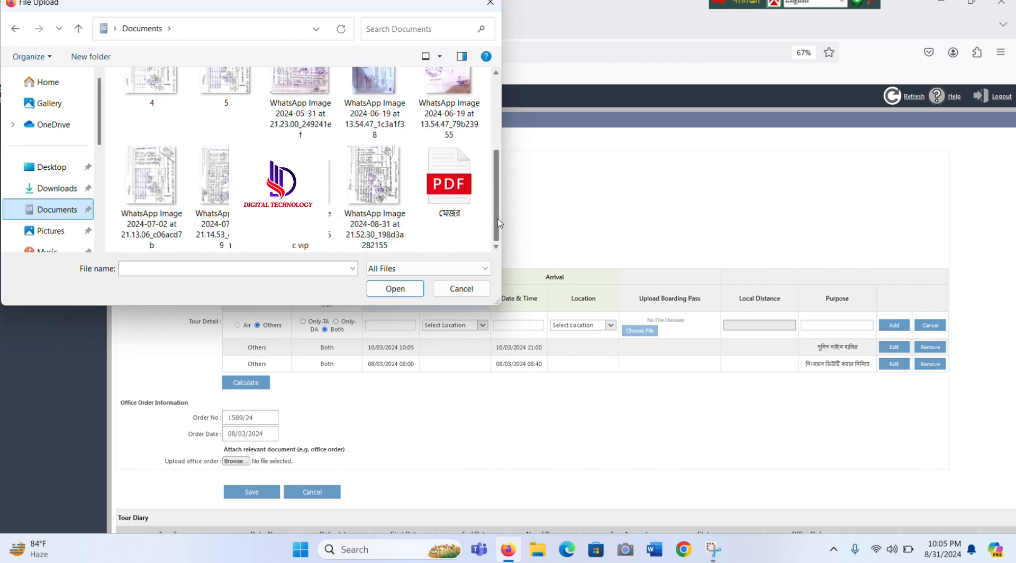
left_click(376, 238)
double_click(374, 206)
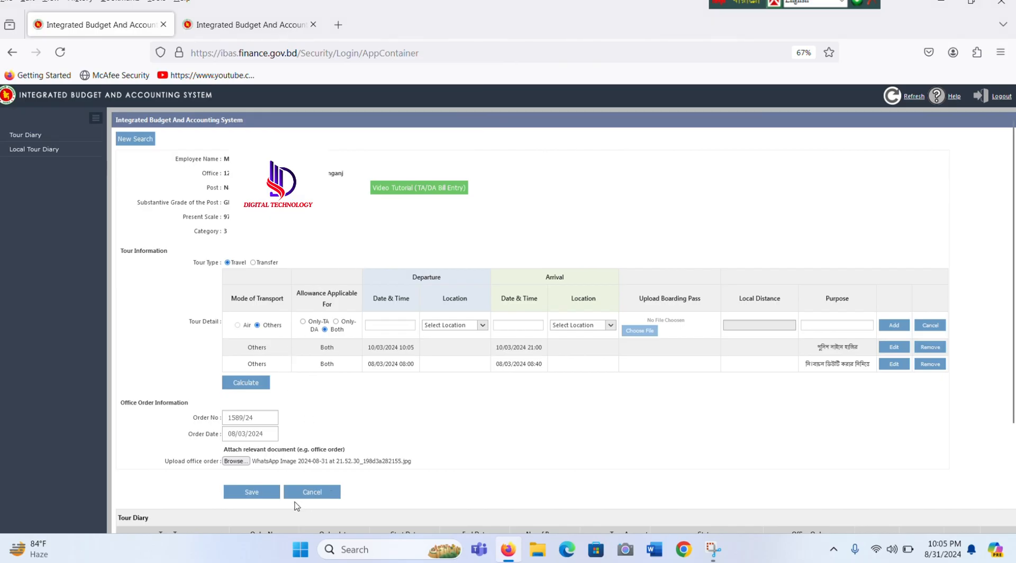
left_click(252, 492)
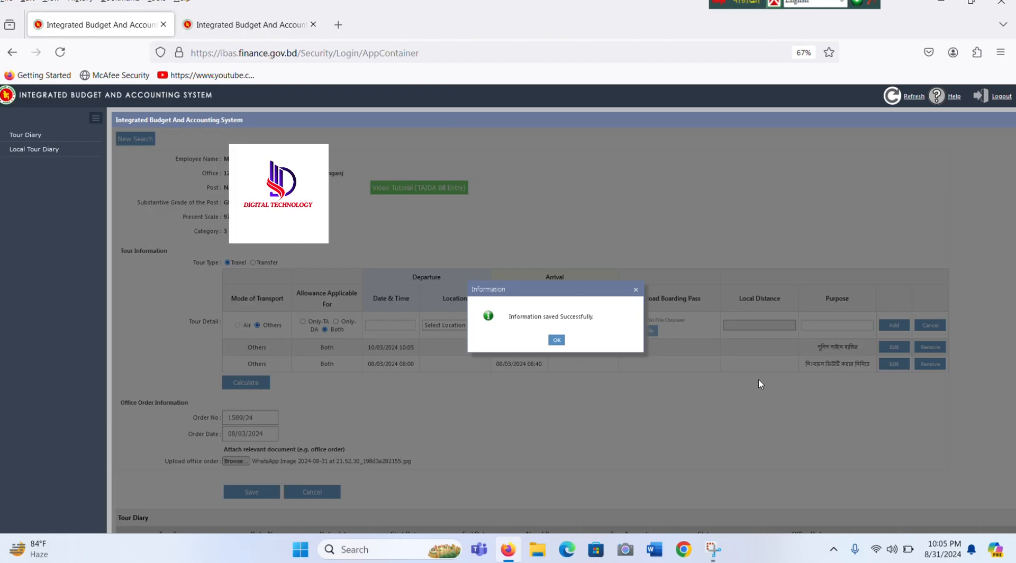
Step: Dismiss the save confirmation and find the new 1589/24 bill in the Tour Diary table
left_click(555, 340)
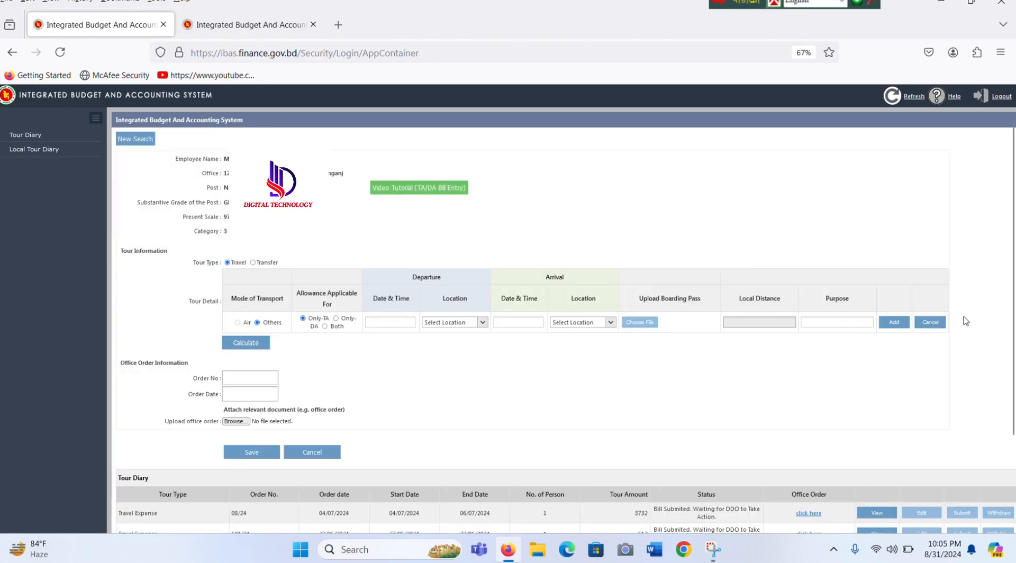
scroll(1012, 244, "down", 3)
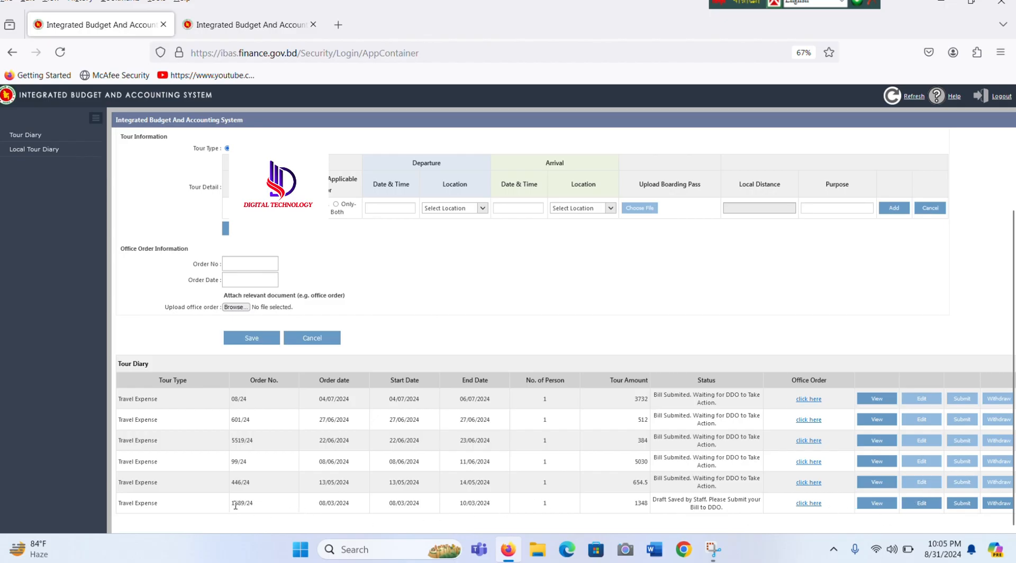
left_click_drag(236, 502, 264, 511)
left_click(875, 503)
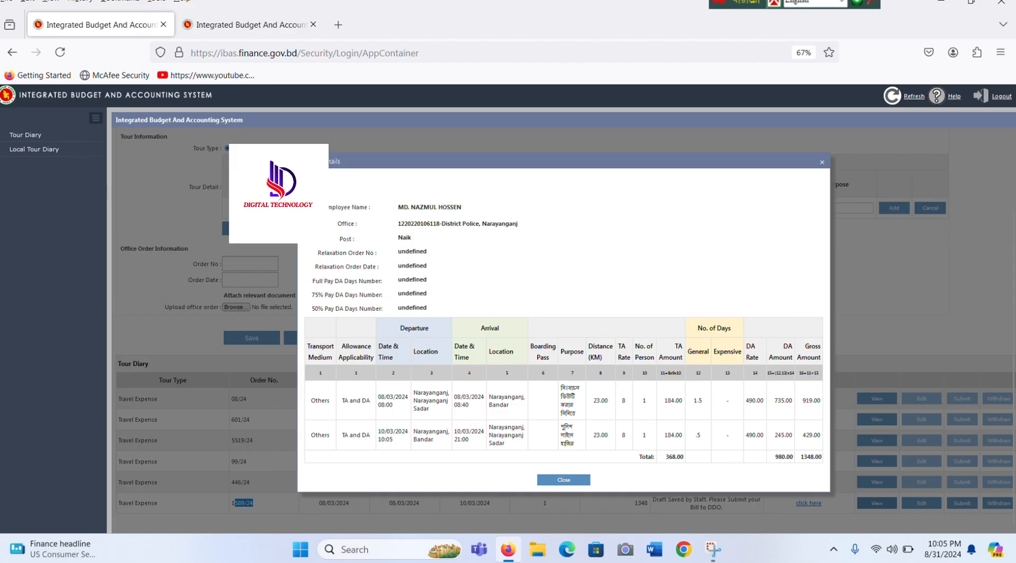
key("ctrl+p")
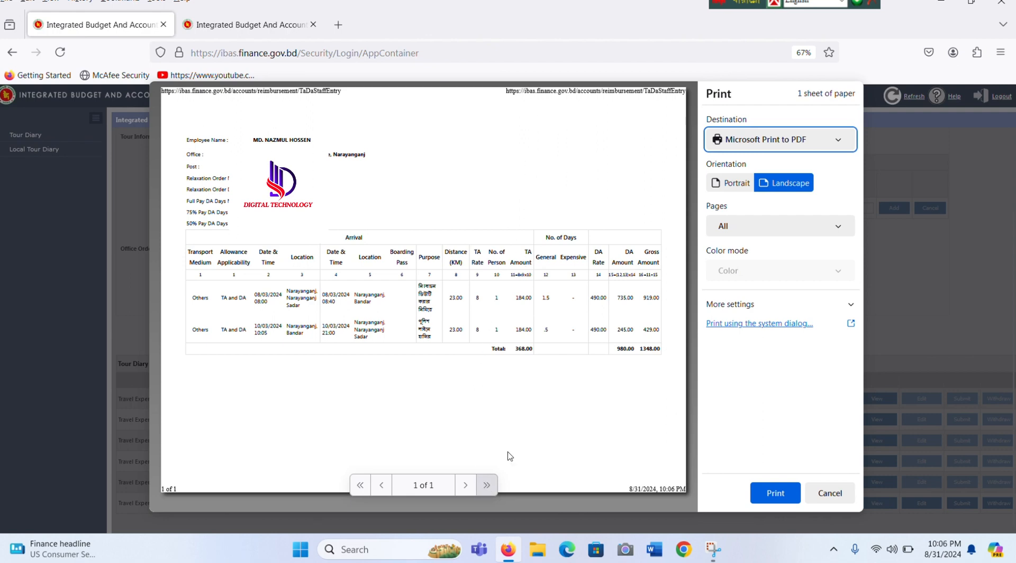
left_click(829, 493)
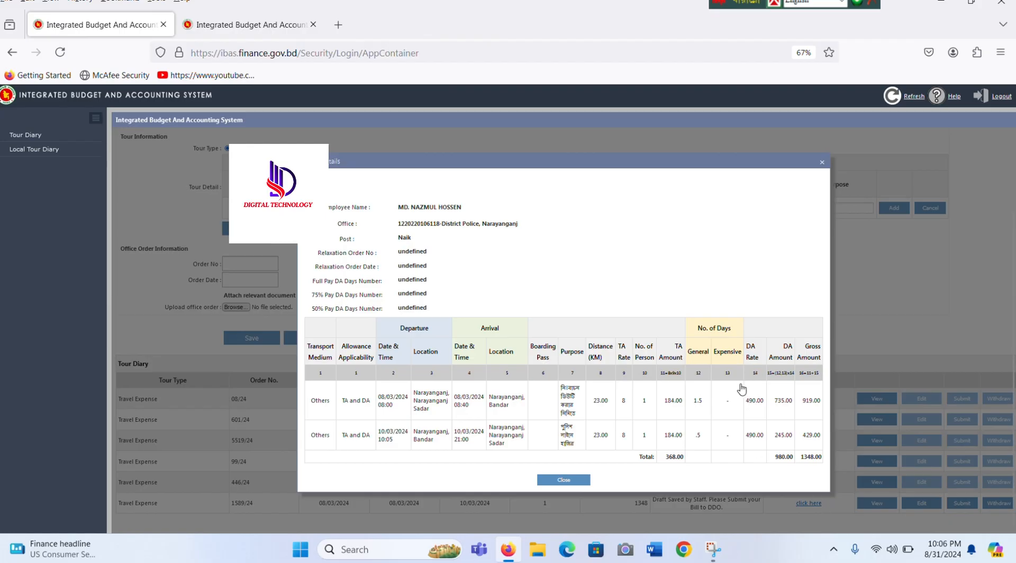
left_click_drag(317, 198, 829, 466)
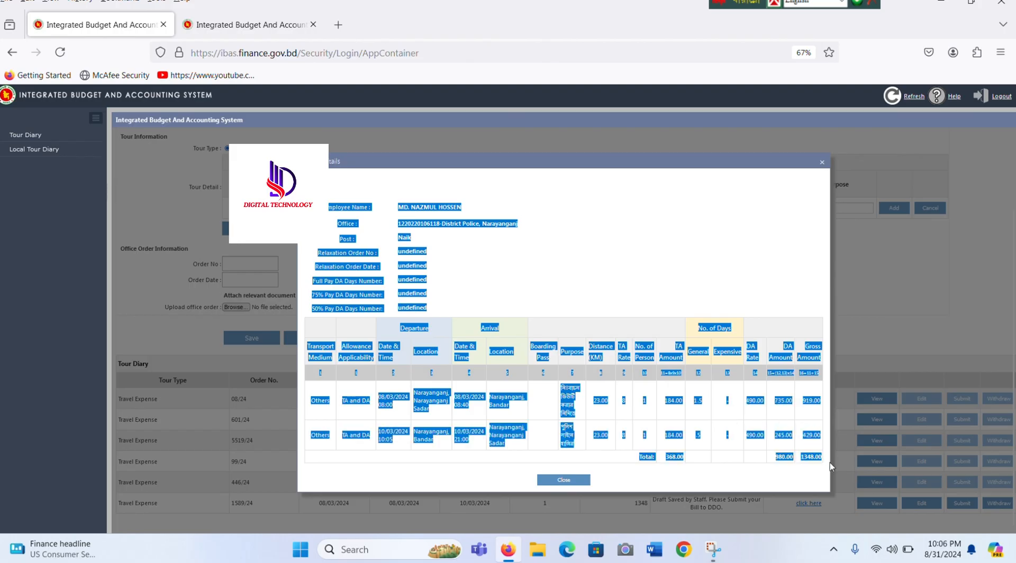
left_click(823, 163)
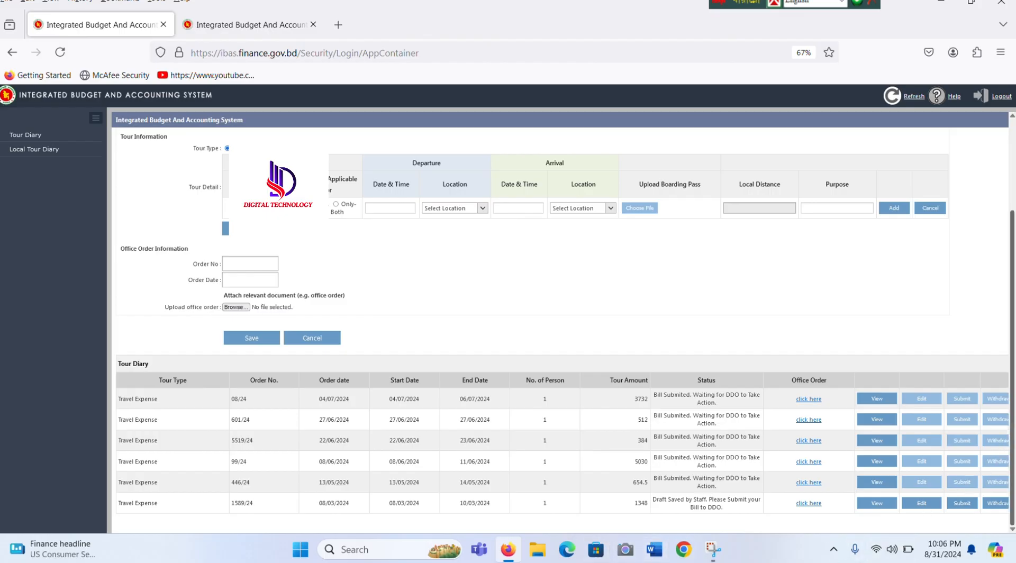
Step: Submit the 1589/24 tour bill to the DDO and acknowledge the Successfully Processed message
left_click(971, 504)
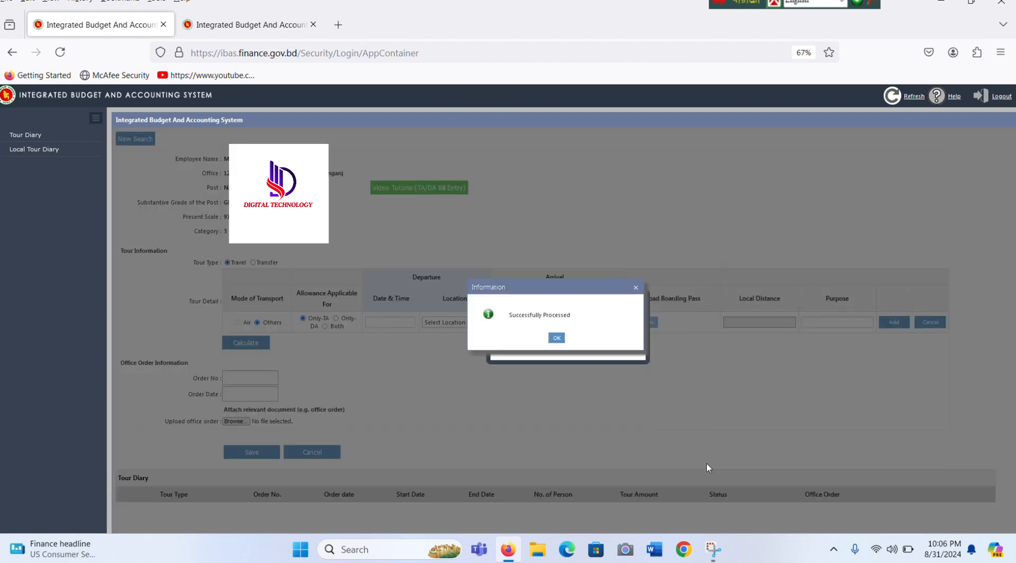
left_click(550, 339)
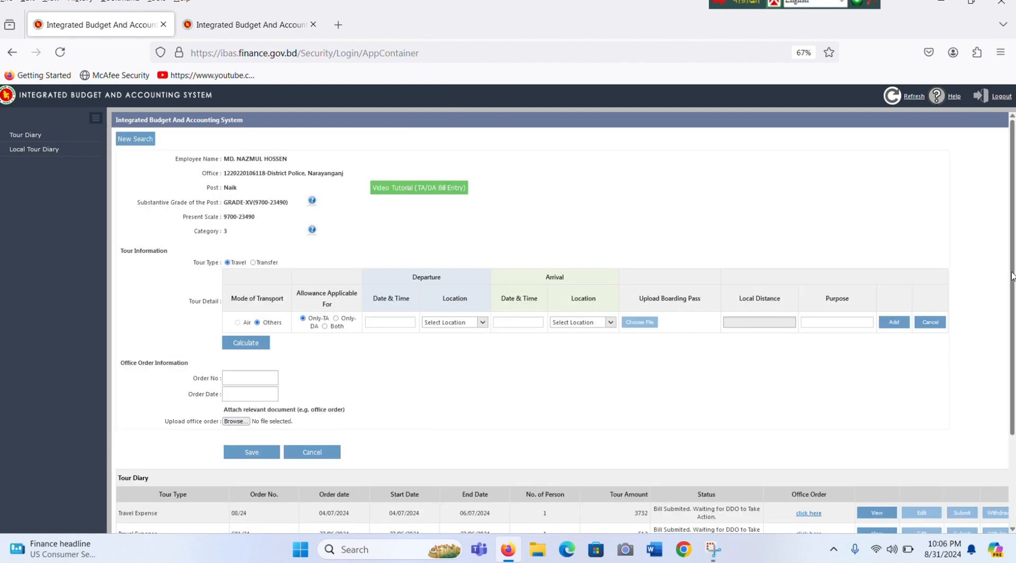
scroll(1012, 275, "down", 3)
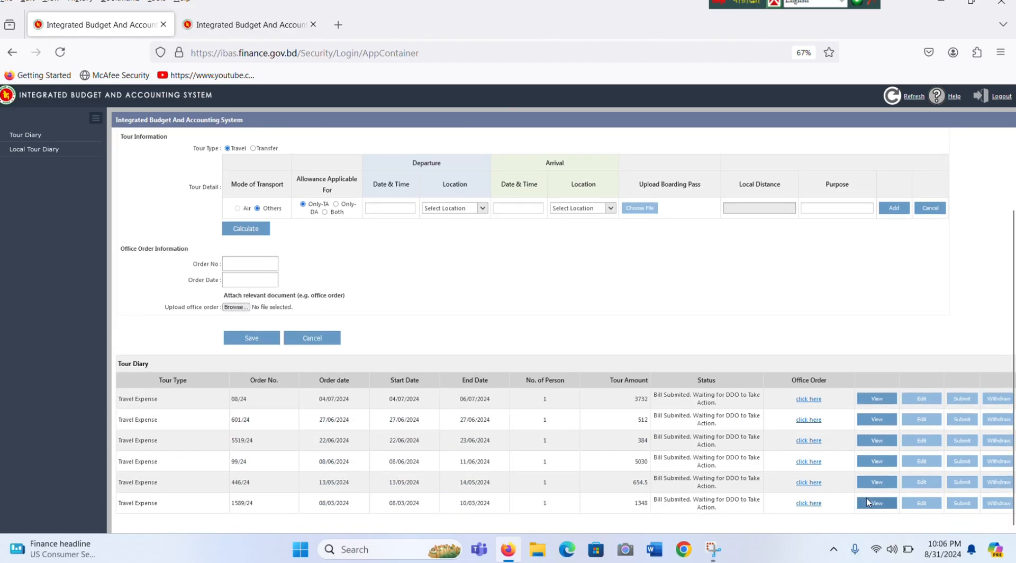